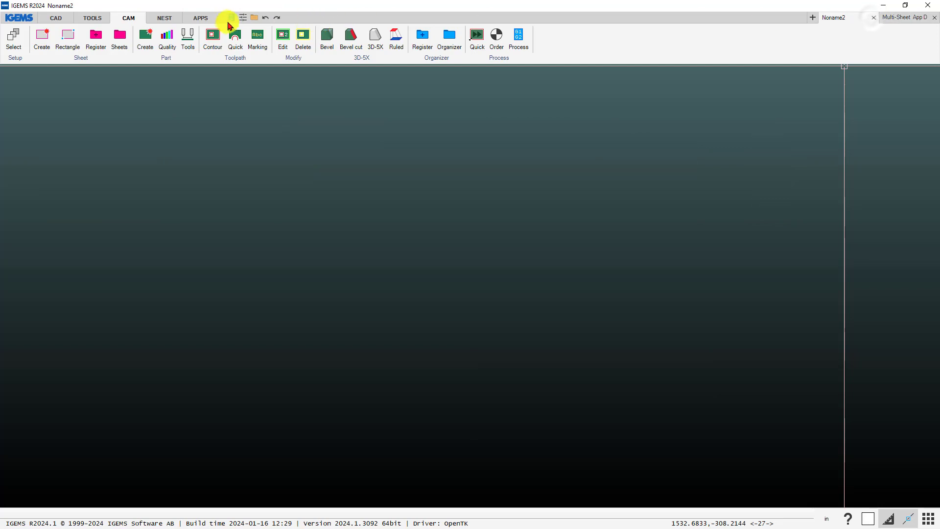
# - Run the Q5-Q1 app with a picked part corner, examine its data input parameters, and cancel without creating the part
pyautogui.click(200, 18)
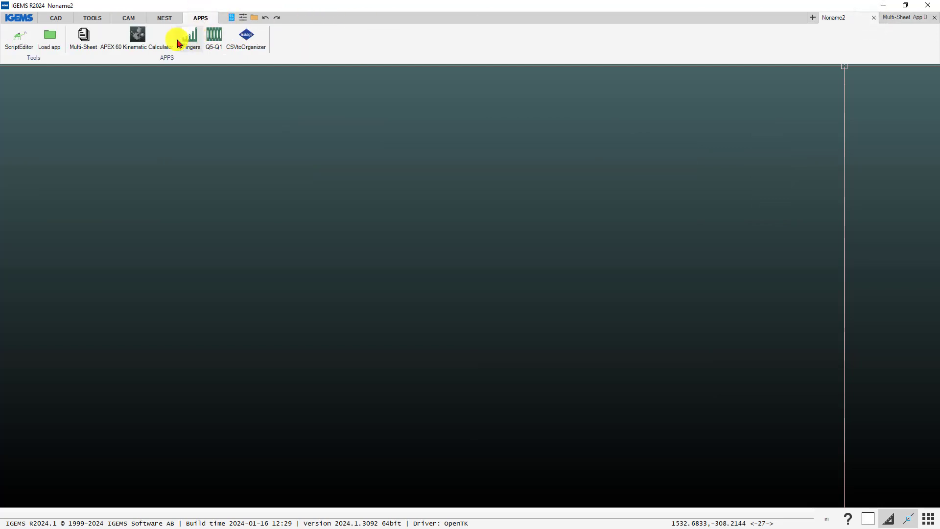
pyautogui.click(213, 39)
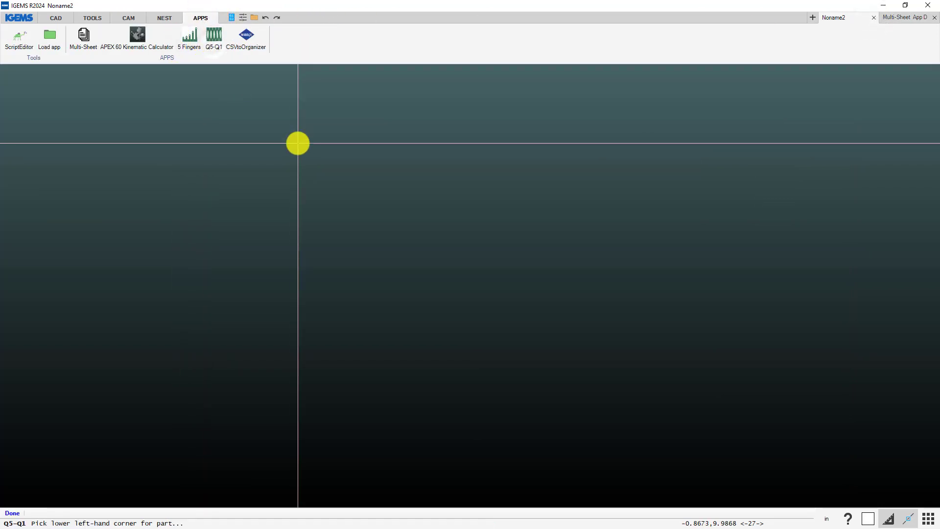
pyautogui.click(205, 353)
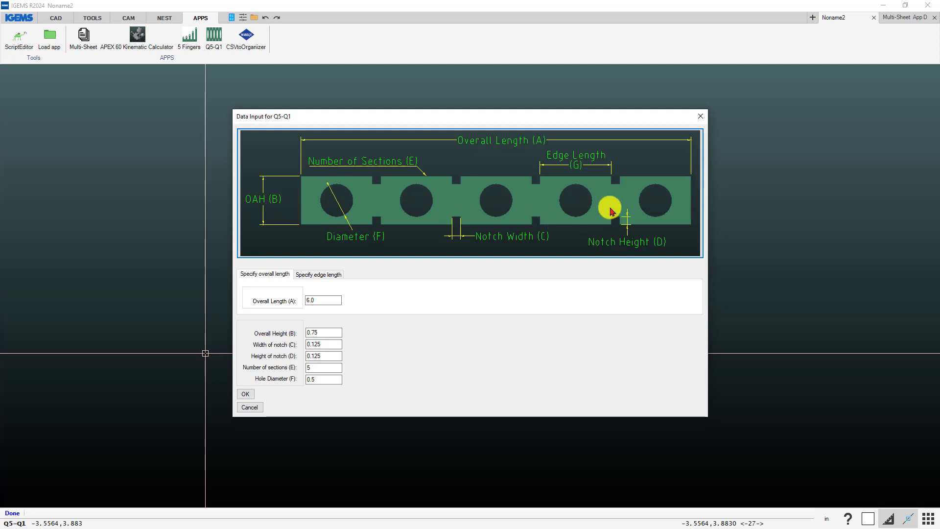
pyautogui.click(250, 407)
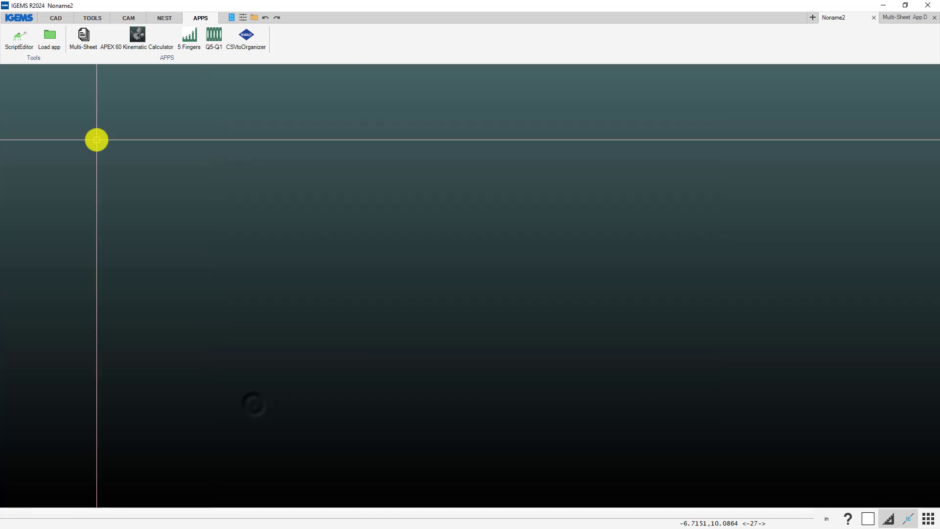
pyautogui.click(127, 19)
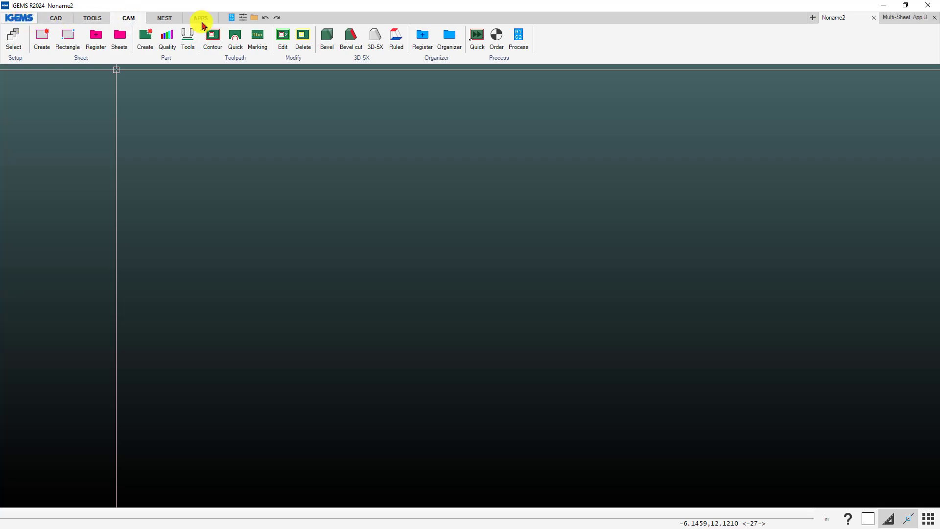
# - Start an Auto nest in the Multi-Sheet App Demo drawing using the row of green parts and the rectangular sheet below them
pyautogui.click(898, 19)
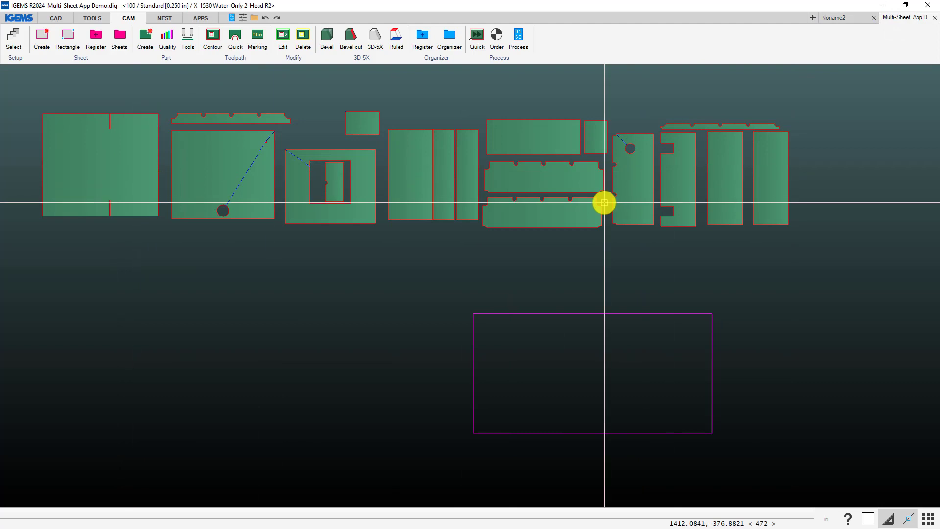
pyautogui.scroll(-3, 507, 210)
pyautogui.moveTo(521, 231); pyautogui.dragTo(443, 227, button='middle')
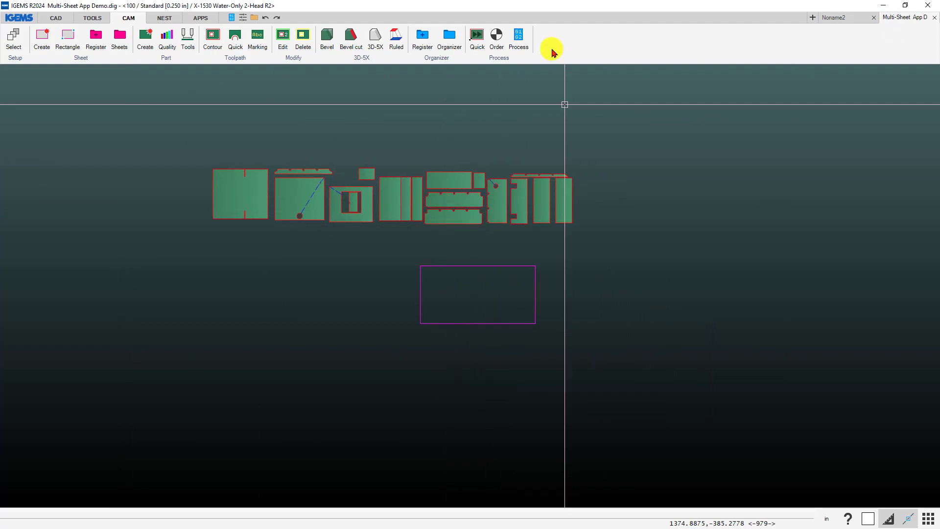
pyautogui.click(169, 18)
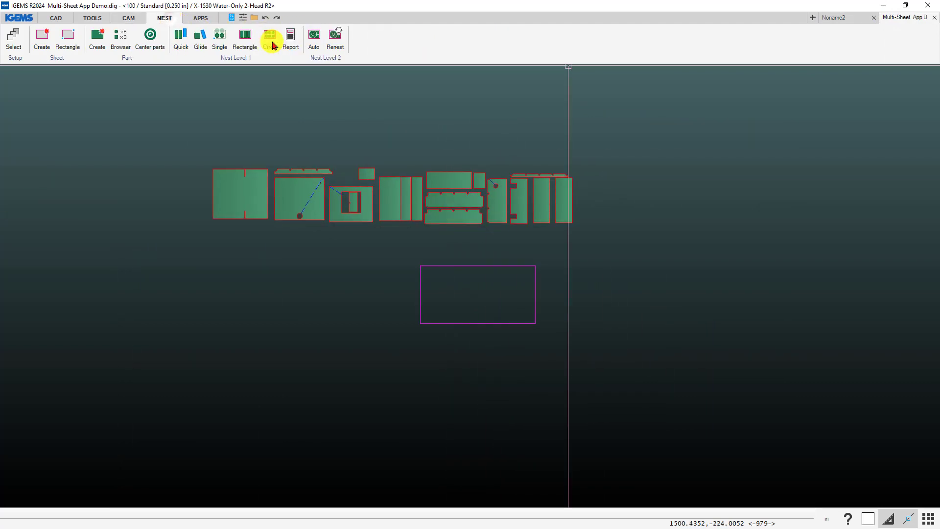
pyautogui.click(314, 35)
pyautogui.moveTo(158, 132); pyautogui.dragTo(512, 287)
pyautogui.rightClick(593, 239)
pyautogui.rightClick(512, 287)
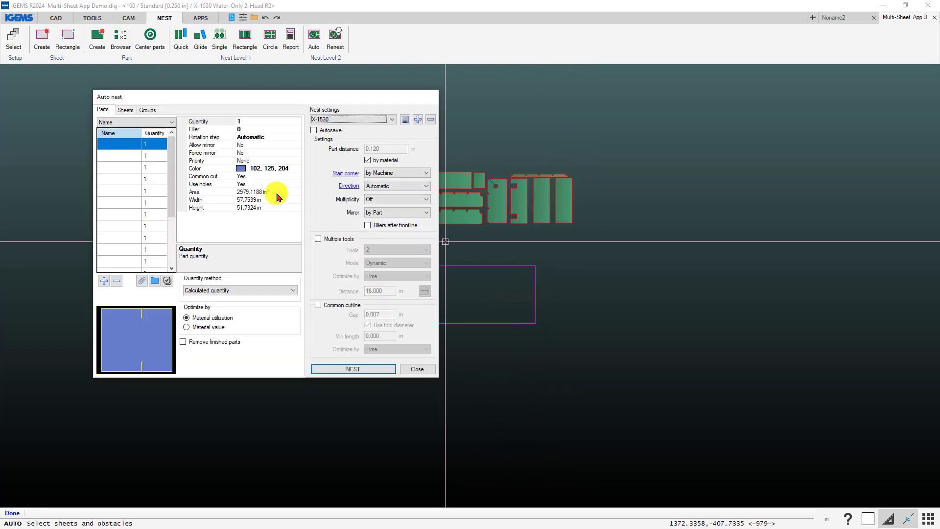
# - Raise the quantity of all listed parts together and set the sheet quantity to 100
pyautogui.scroll(-5, 175, 162)
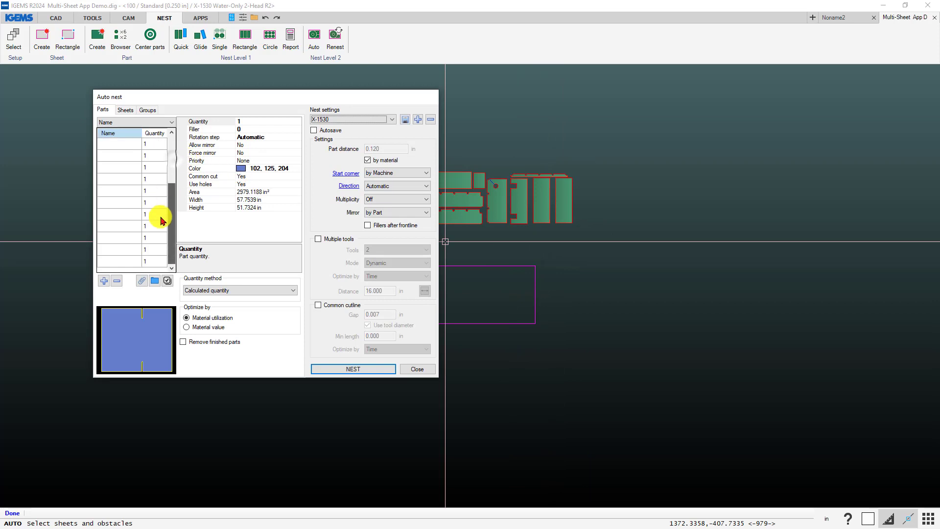
pyautogui.keyDown('shift'); pyautogui.click(132, 263); pyautogui.keyUp('shift')
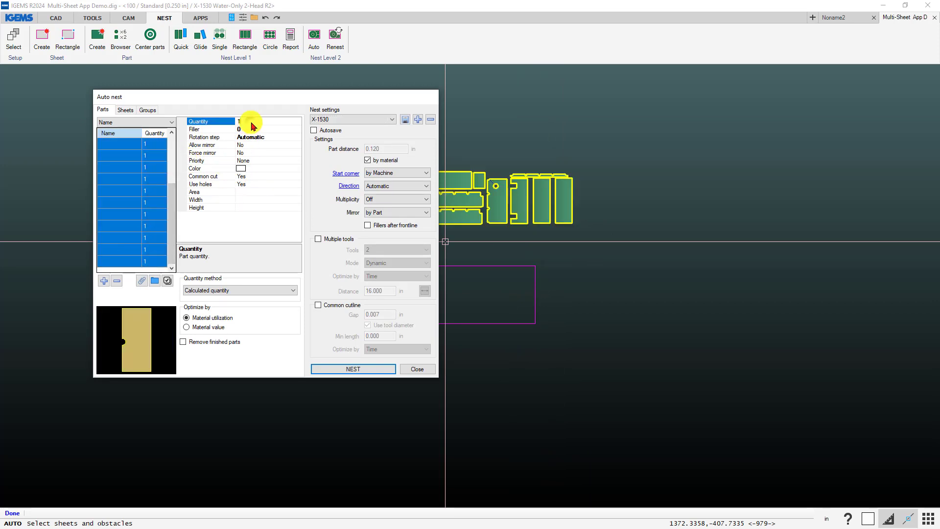
pyautogui.click(131, 111)
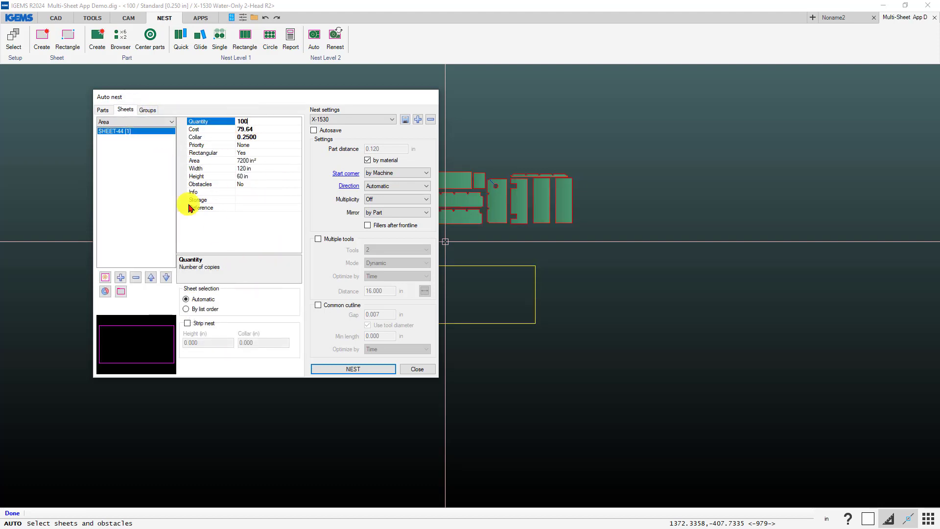
# - Run a trial nest, turn on Layout mode for its display, and cancel the run
pyautogui.click(334, 370)
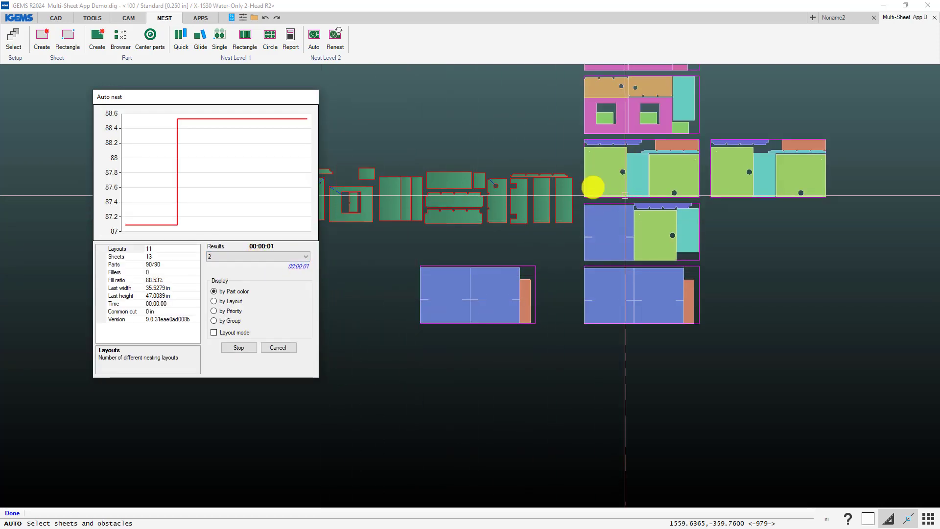
pyautogui.click(214, 333)
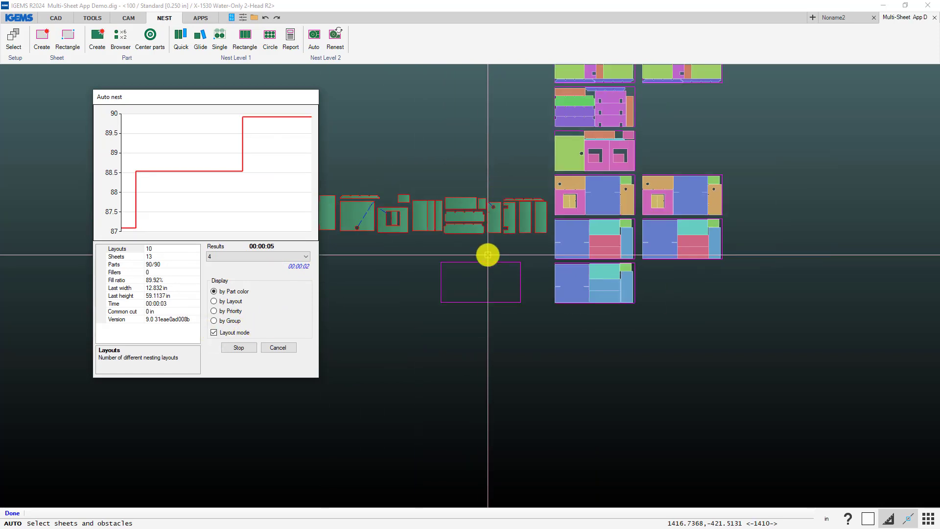
pyautogui.click(276, 348)
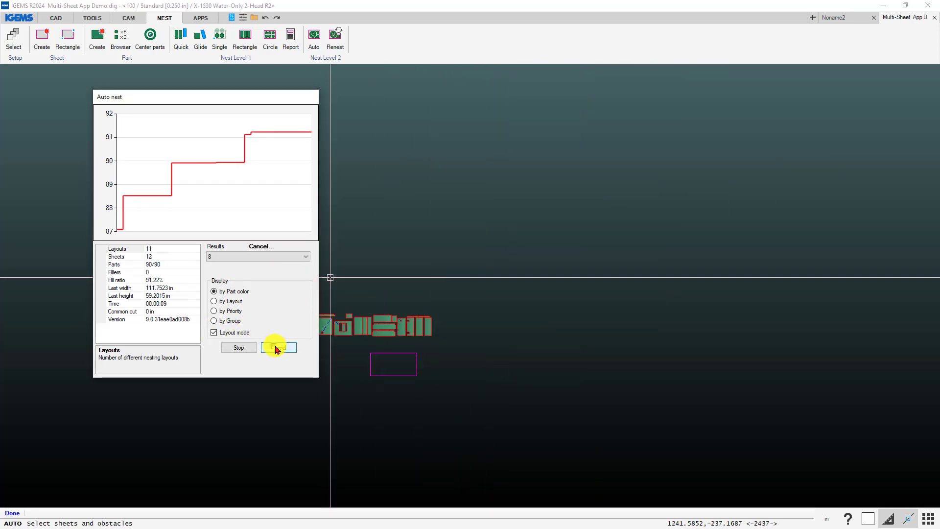
# - Enable Multiple tools with 2 tools in Dynamic mode, rerun the nest, stop it and accept the nested sheets
pyautogui.click(317, 239)
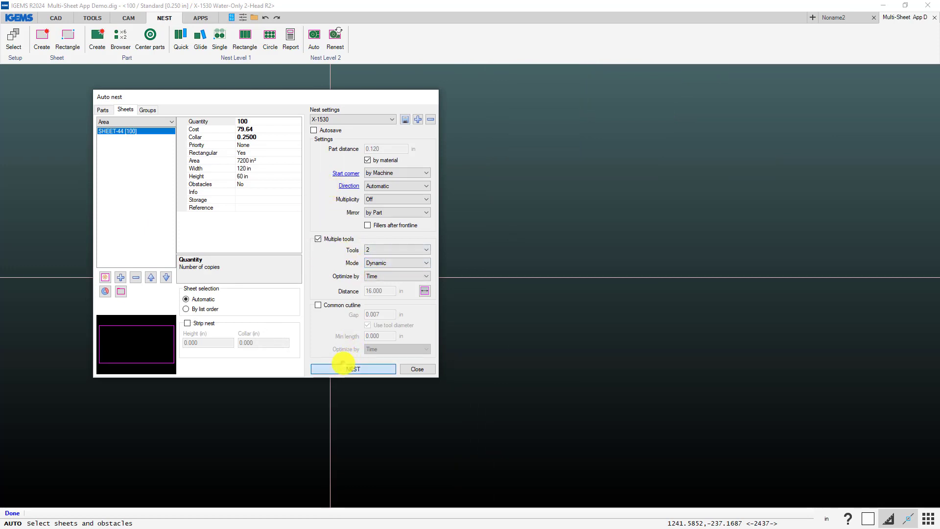
pyautogui.click(343, 366)
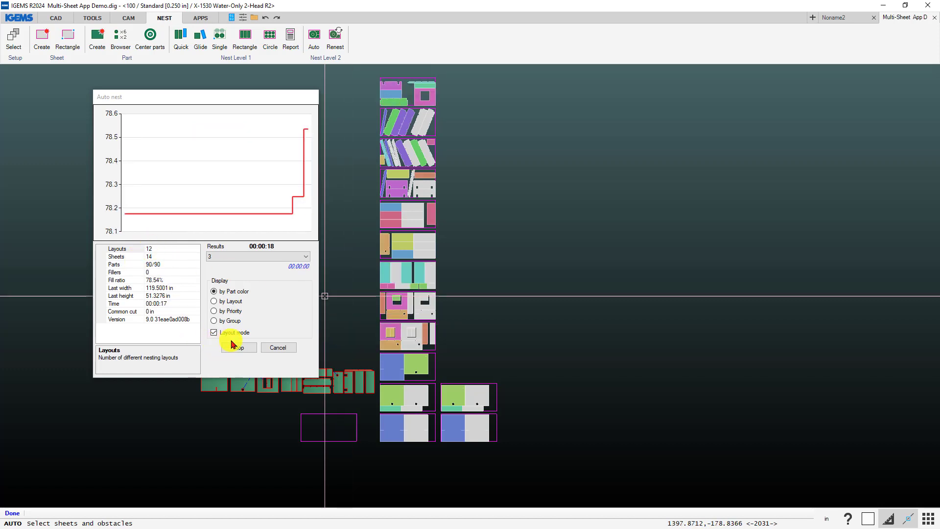
pyautogui.click(248, 346)
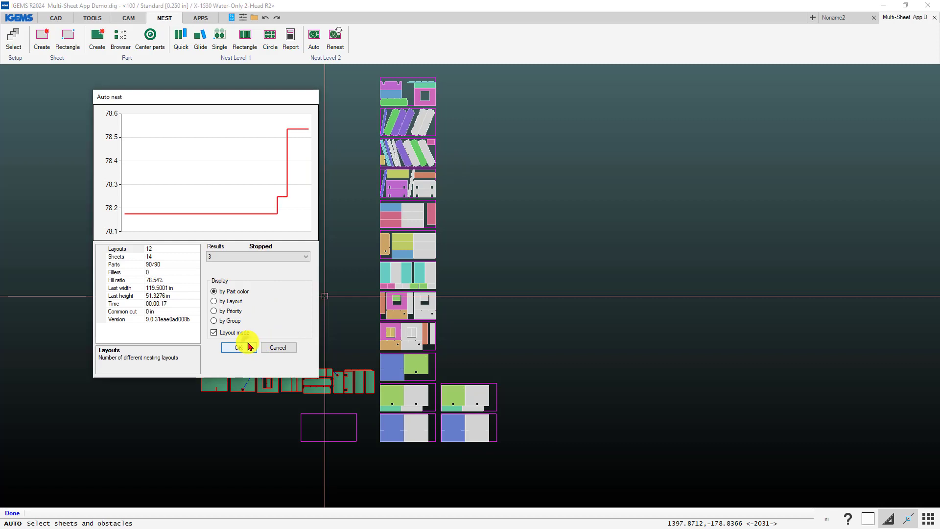
pyautogui.click(248, 348)
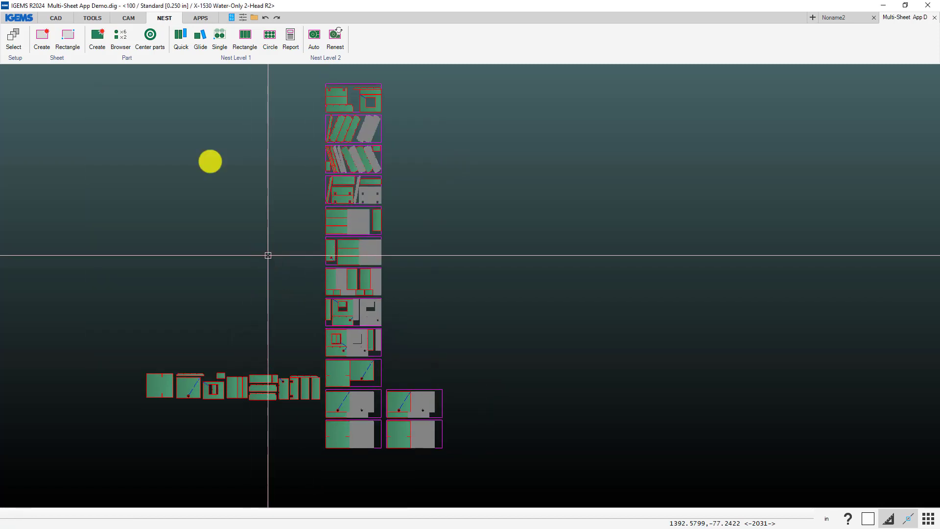
# - Open the Order command's options containing the Multi sheet mode setting and accept them
pyautogui.click(130, 21)
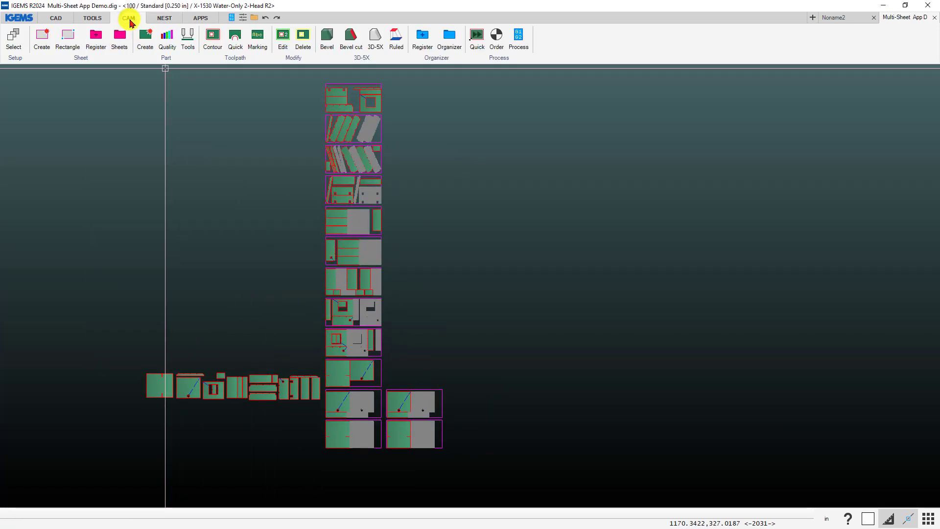
pyautogui.click(496, 39)
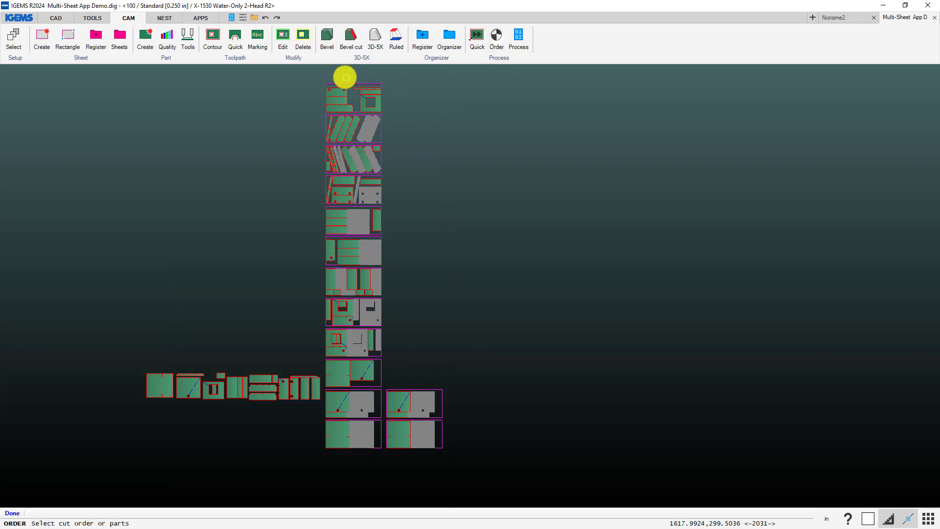
pyautogui.rightClick(497, 38)
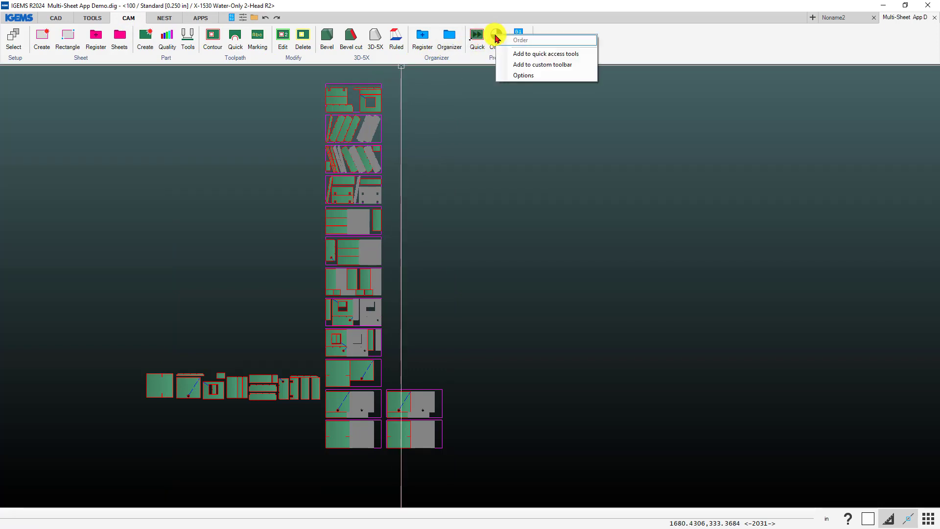
pyautogui.click(520, 75)
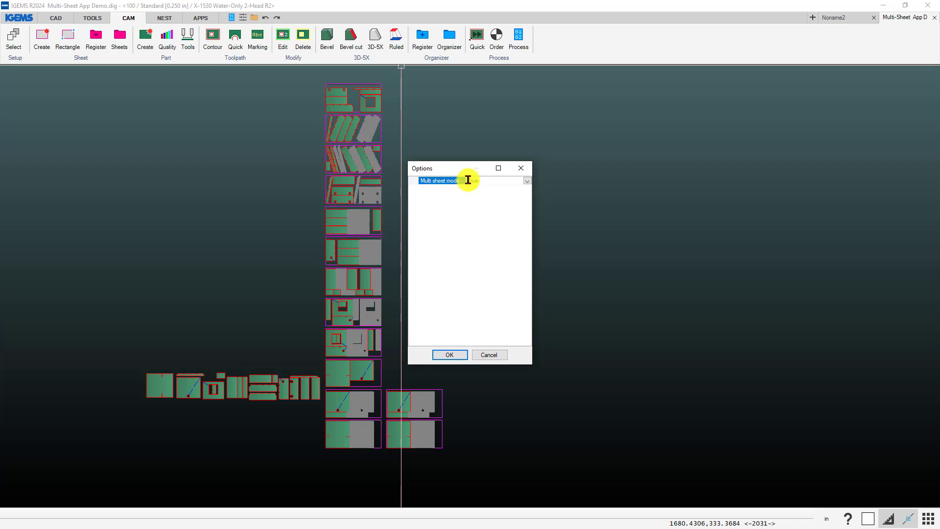
pyautogui.click(448, 354)
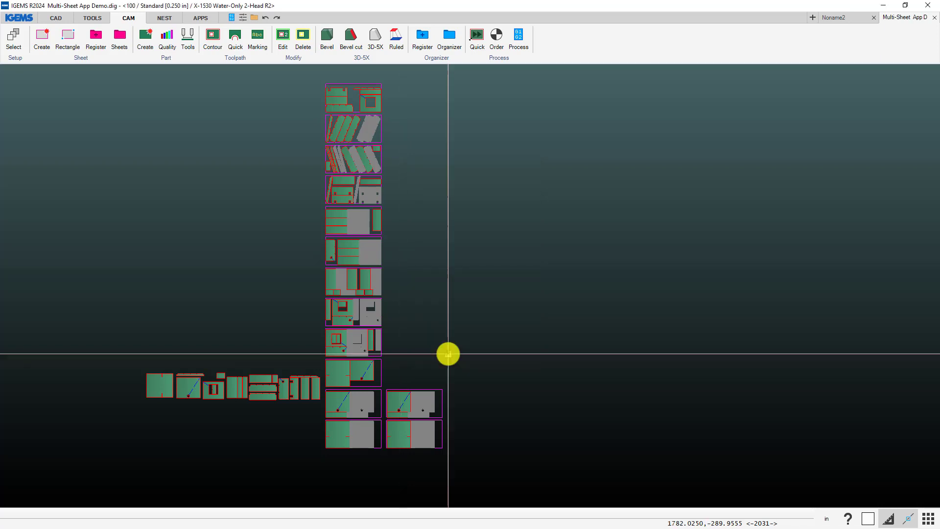
# - Create cut orders on all the nested sheets at once with the Order command, and inspect the cutting paths up close
pyautogui.click(495, 49)
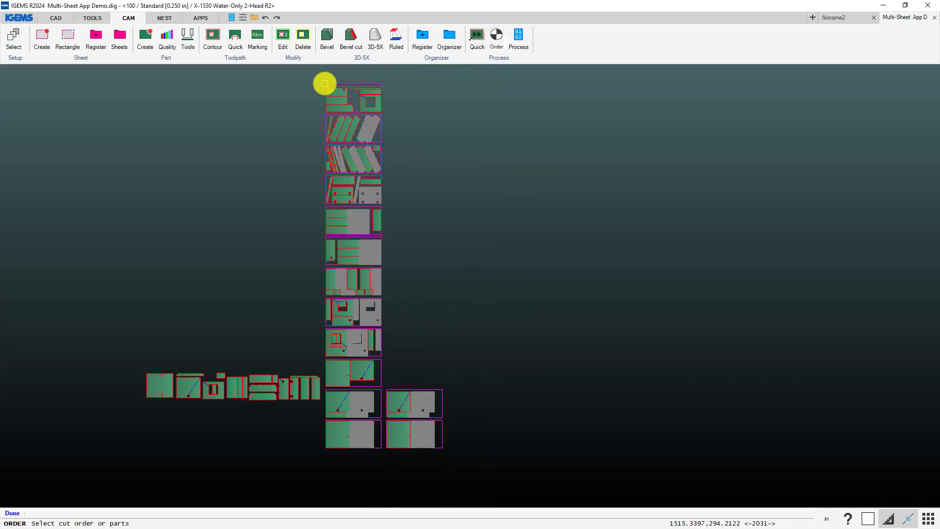
pyautogui.moveTo(319, 76); pyautogui.dragTo(498, 468)
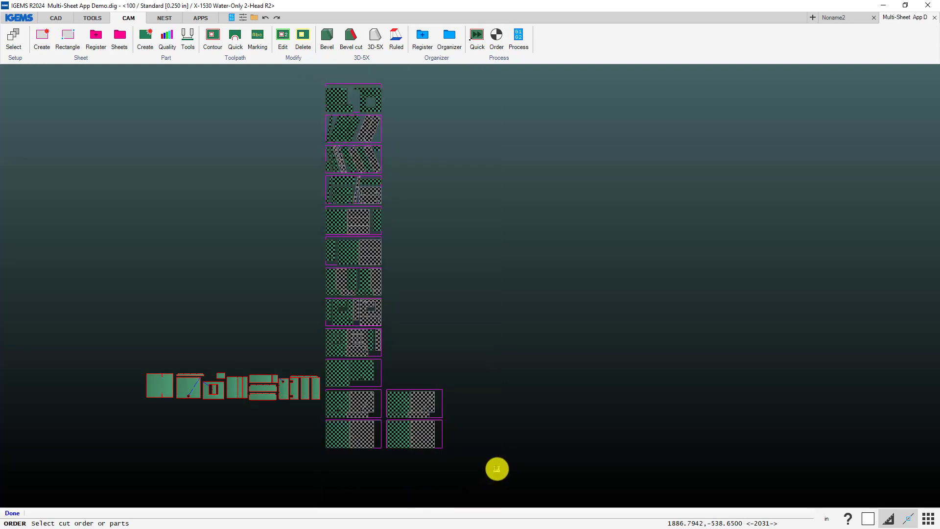
pyautogui.scroll(5, 352, 421)
pyautogui.scroll(5, 352, 421)
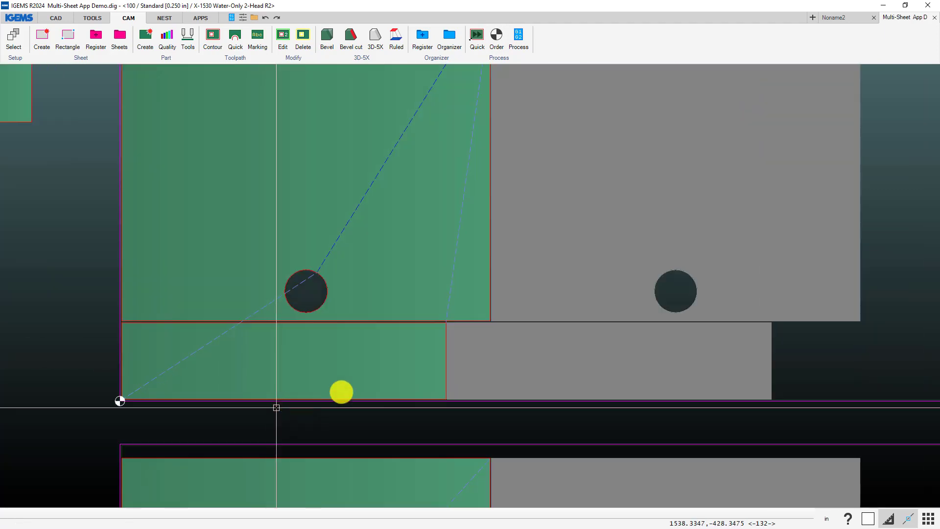
pyautogui.scroll(-5, 340, 390)
pyautogui.scroll(-2, 390, 256)
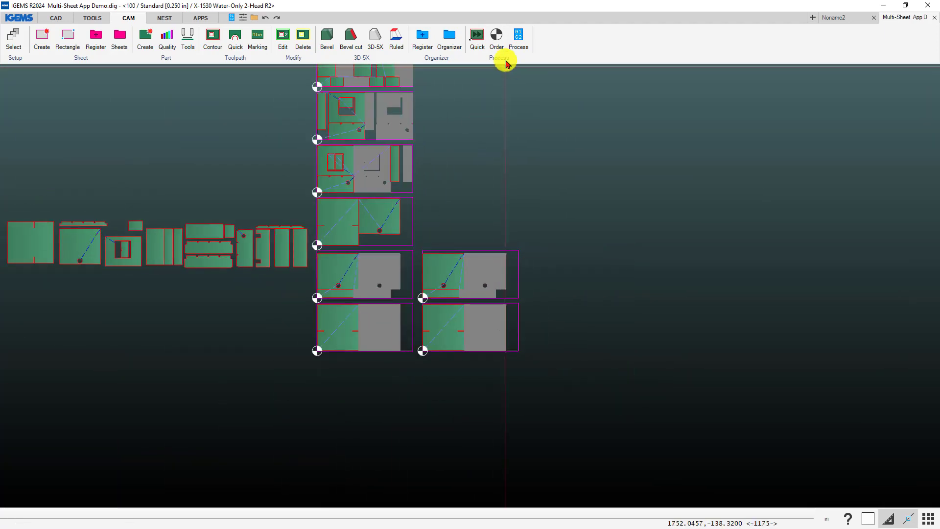
# - Open the Process window for the cut order of the lowest sheet in the second column, examine it and close it
pyautogui.click(517, 38)
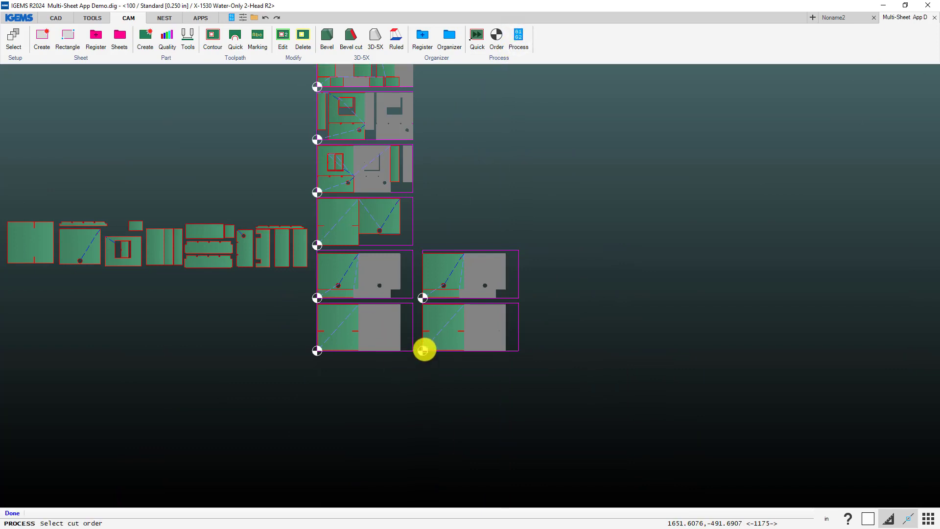
pyautogui.click(423, 350)
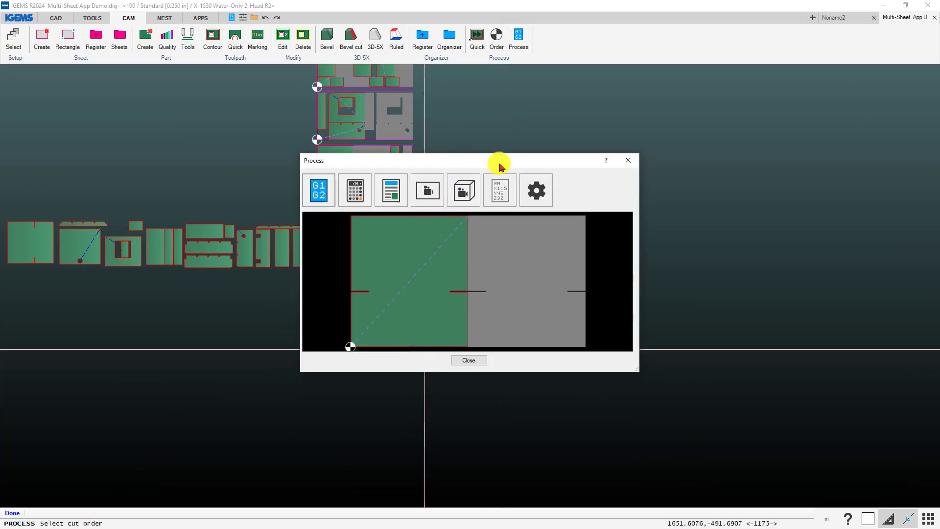
pyautogui.moveTo(500, 166); pyautogui.dragTo(598, 162)
pyautogui.click(725, 161)
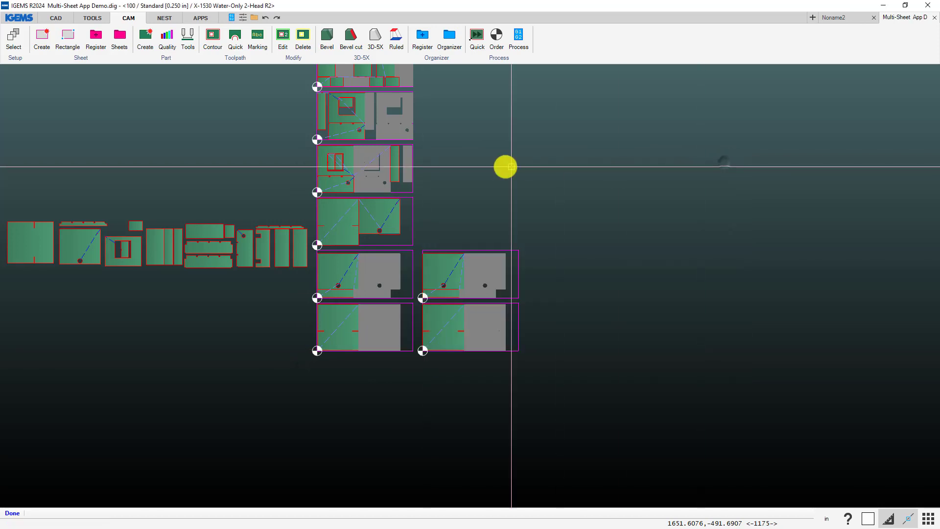
pyautogui.scroll(-5, 511, 166)
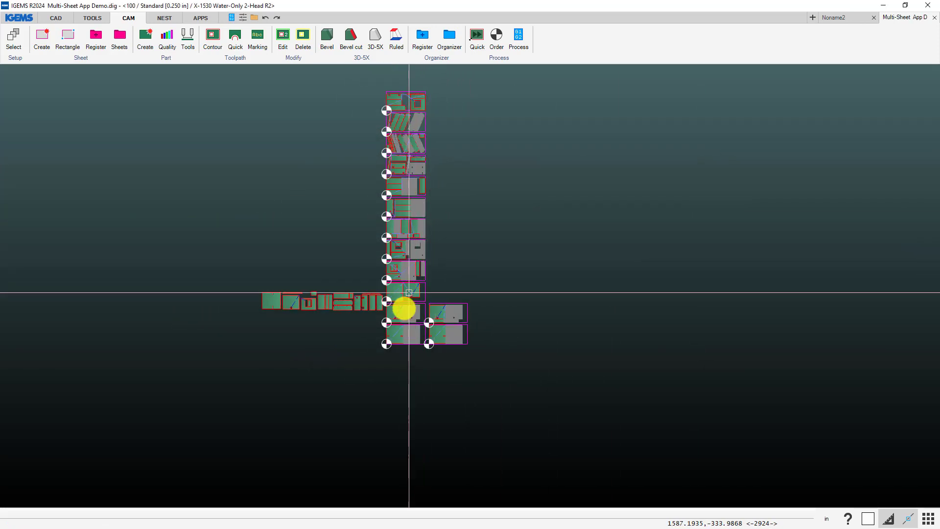
pyautogui.scroll(5, 426, 325)
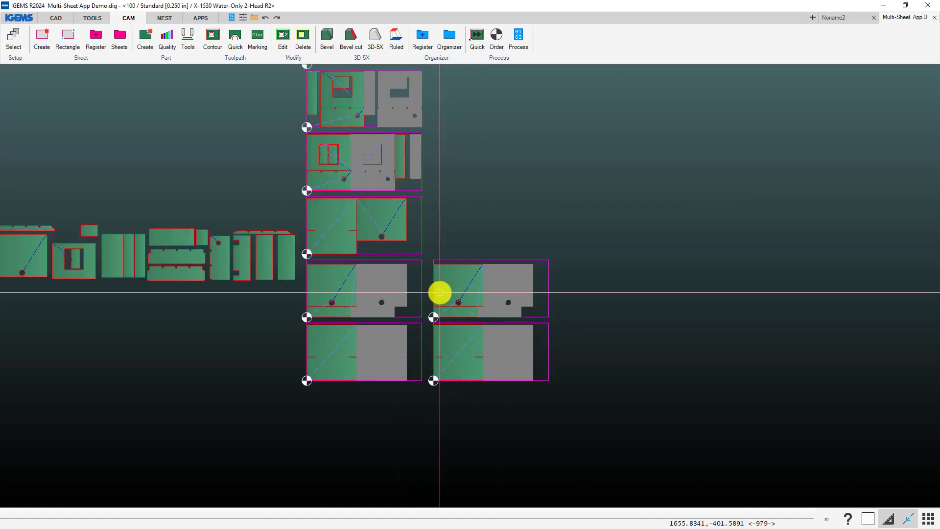
pyautogui.scroll(-3, 410, 313)
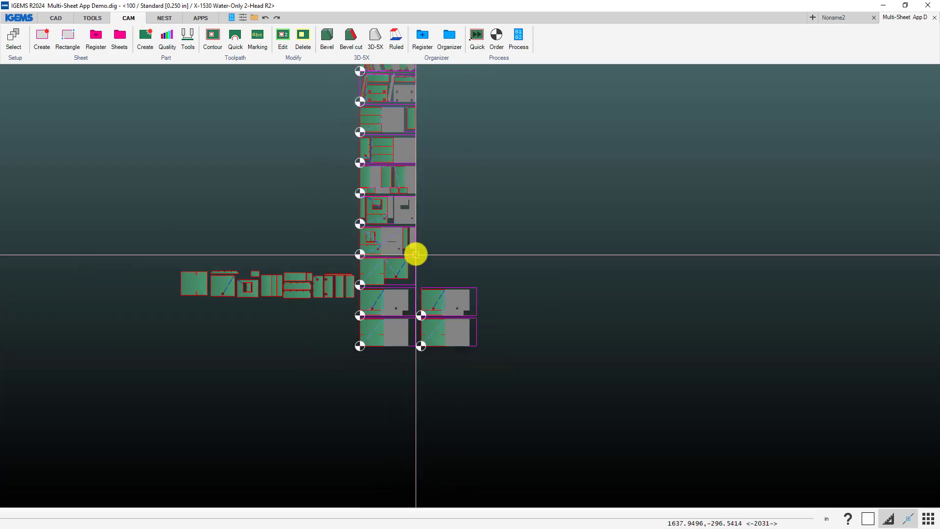
pyautogui.scroll(-2, 416, 254)
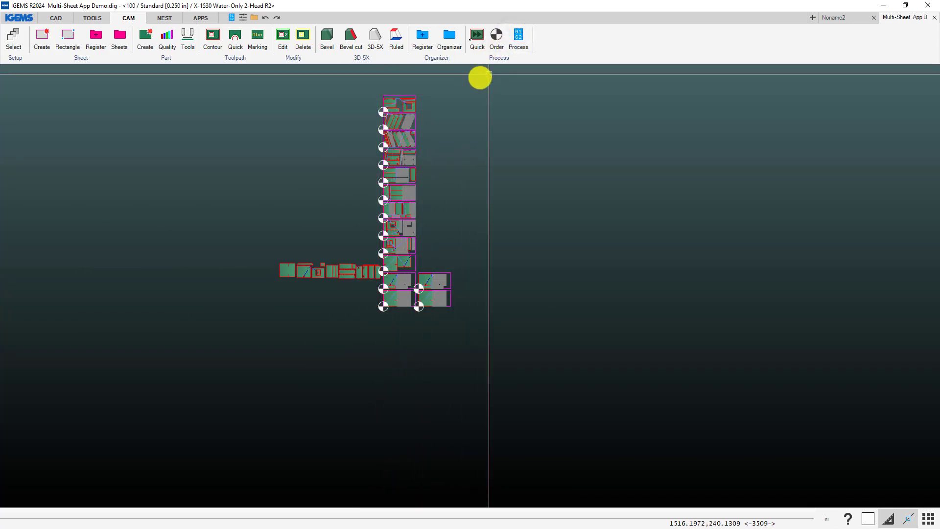
# - Undo the cut orders created separately on all the nested sheets
pyautogui.scroll(1, 413, 141)
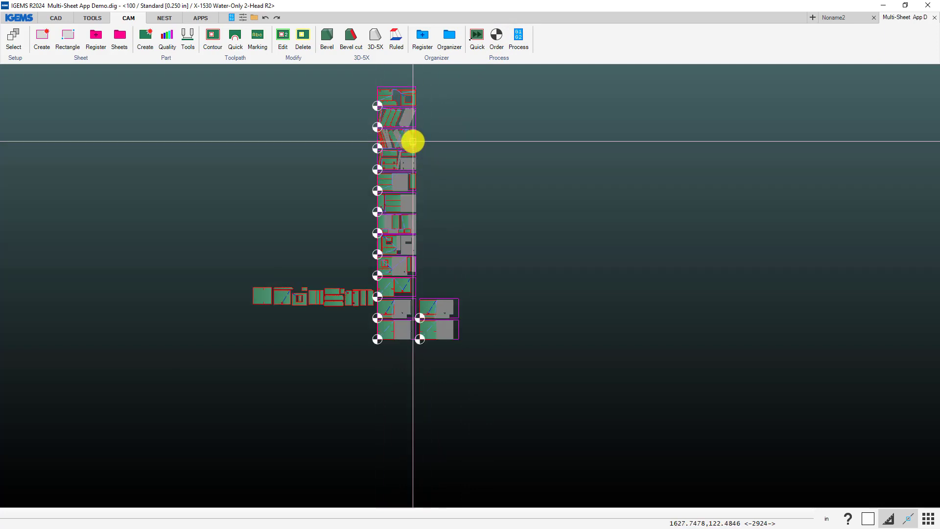
pyautogui.scroll(1, 434, 152)
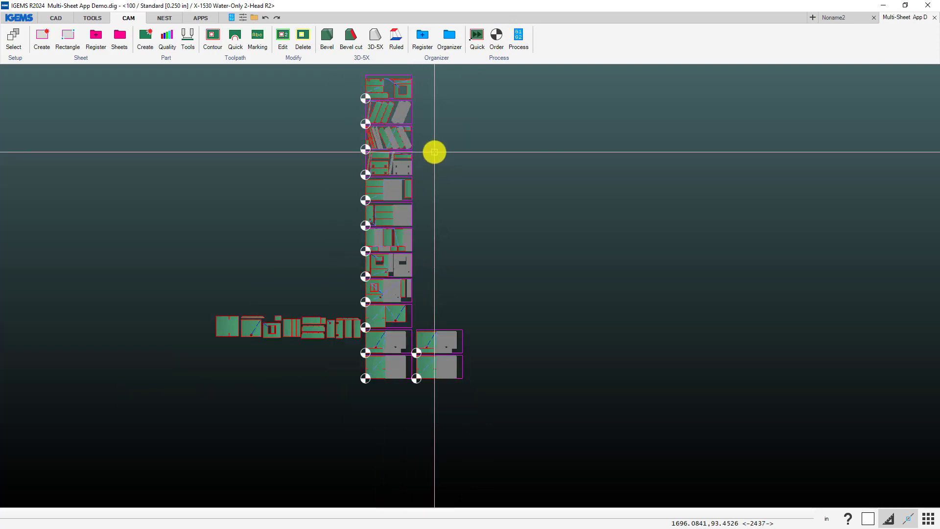
pyautogui.hotkey('ctrl', 'z')
pyautogui.moveTo(435, 152); pyautogui.dragTo(424, 196, button='middle')
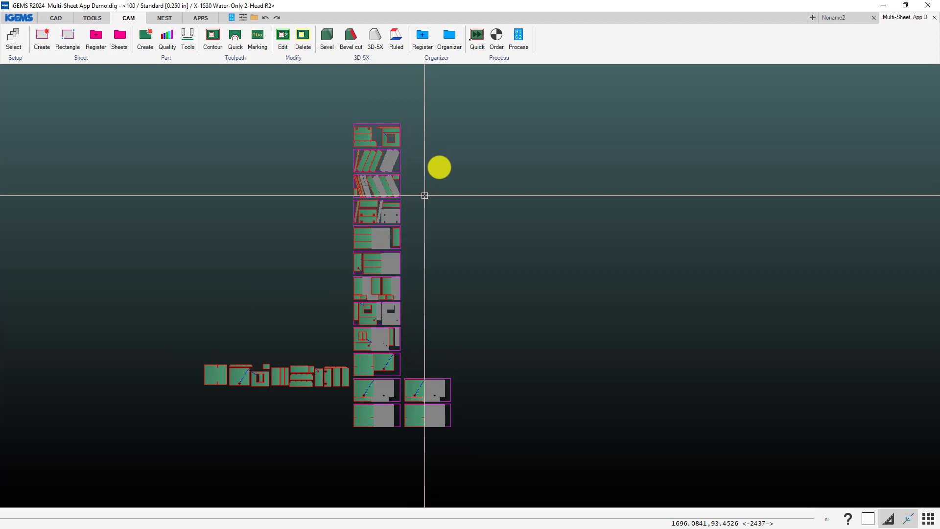
# - Set Multi sheet mode to False in the Order command's options
pyautogui.rightClick(497, 44)
pyautogui.click(510, 83)
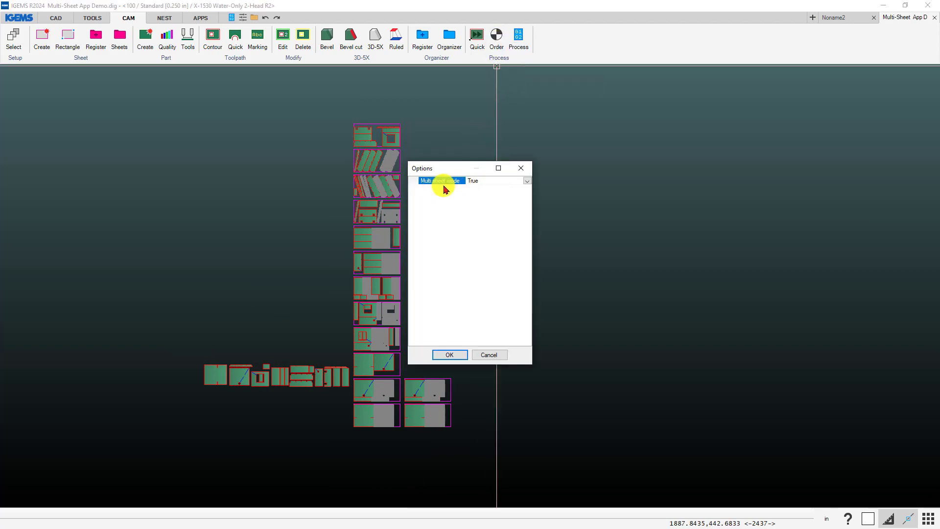
pyautogui.click(527, 183)
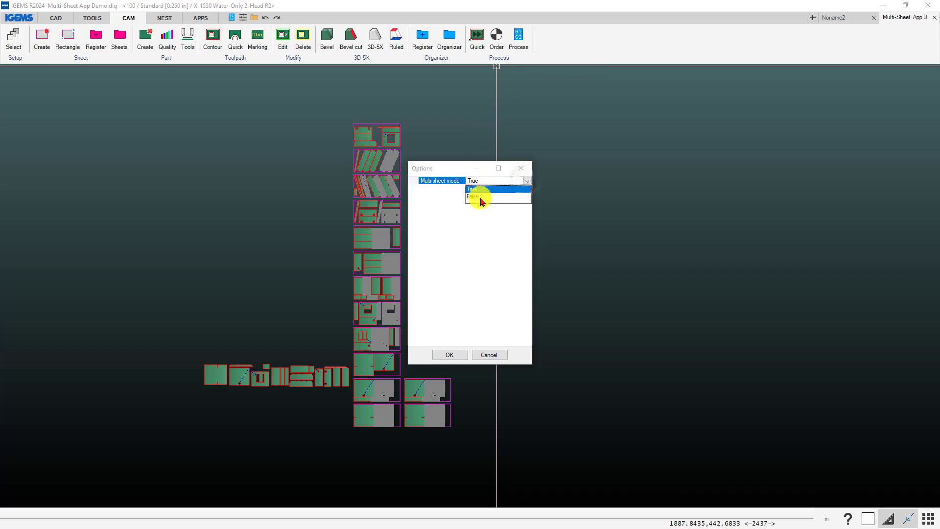
pyautogui.click(475, 197)
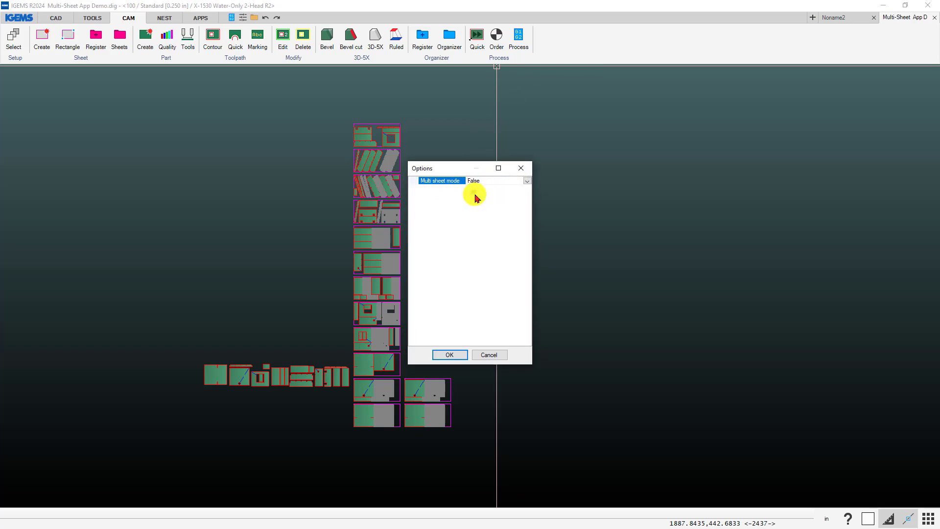
pyautogui.click(448, 356)
# - Create one combined cut order covering the parts on all the nested sheets, keeping Closest sorting and zone detection
pyautogui.click(494, 36)
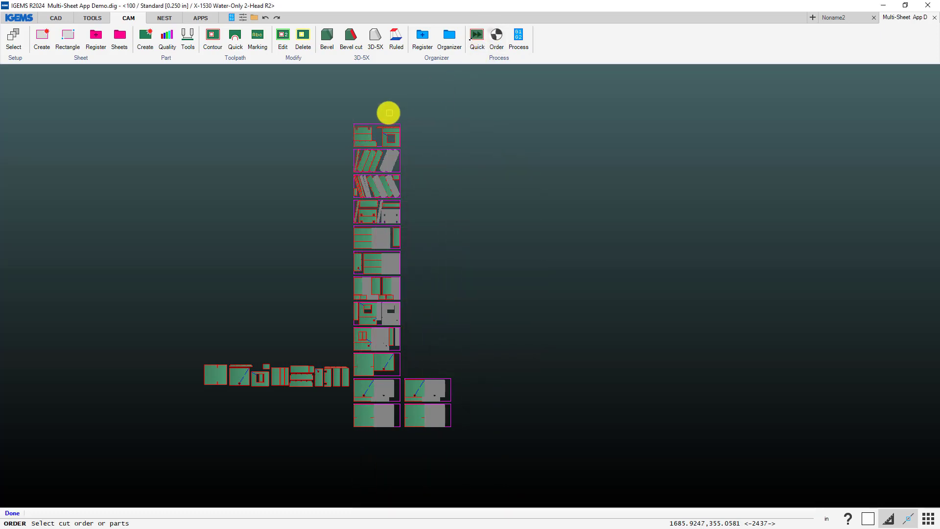
pyautogui.moveTo(347, 109); pyautogui.dragTo(511, 462)
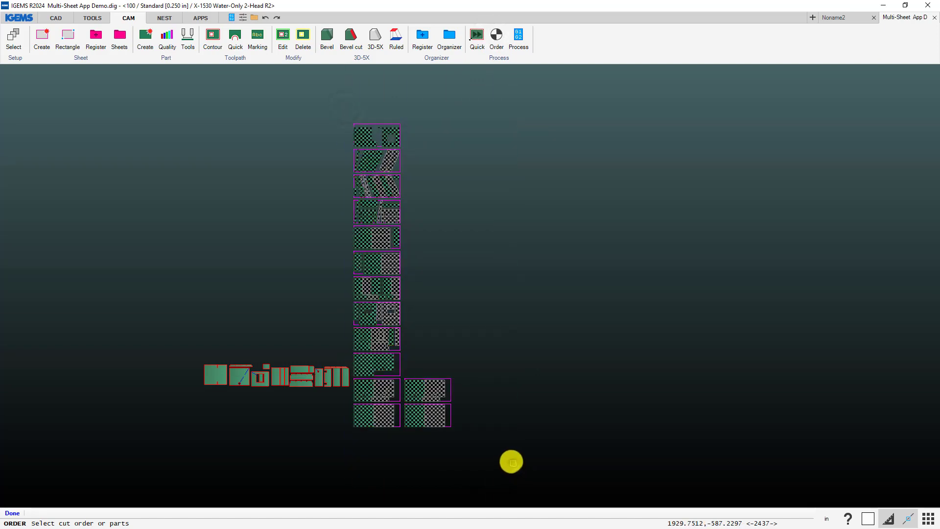
pyautogui.rightClick(509, 456)
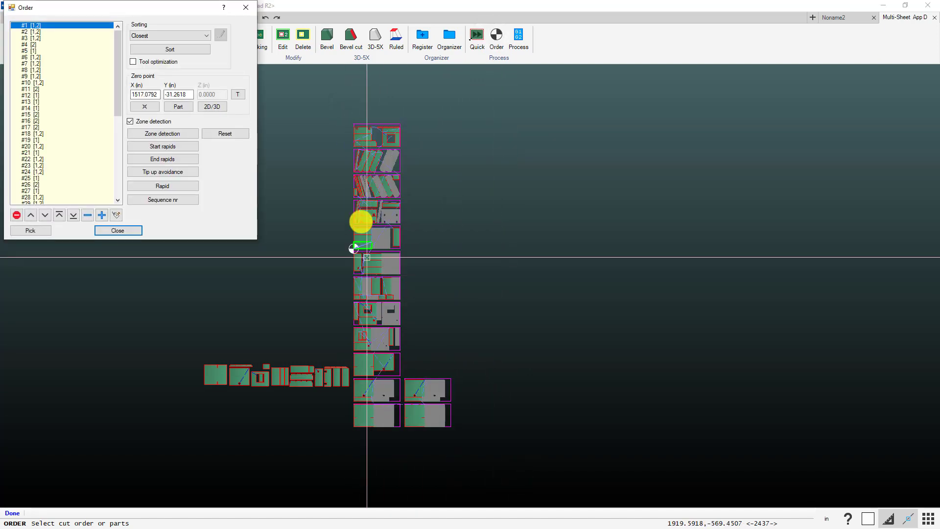
pyautogui.scroll(-3, 361, 222)
pyautogui.moveTo(118, 69); pyautogui.dragTo(104, 46)
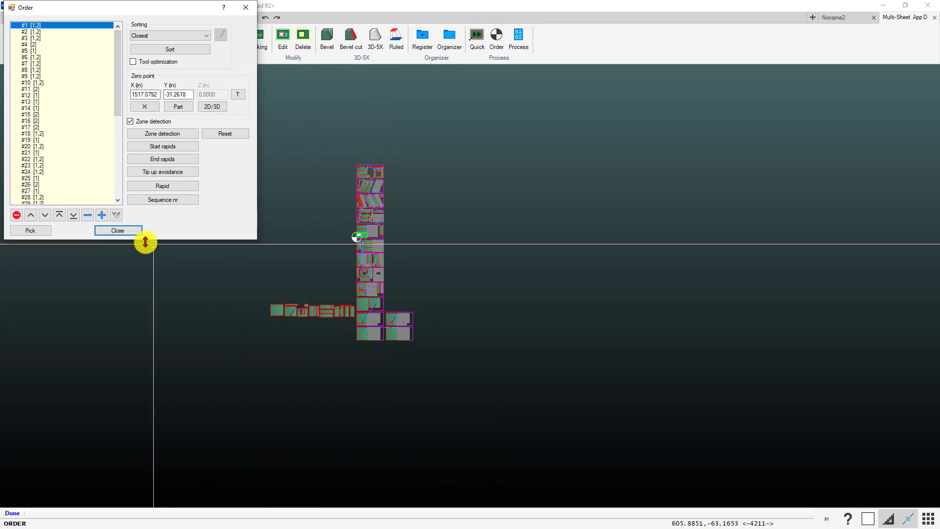
pyautogui.click(117, 230)
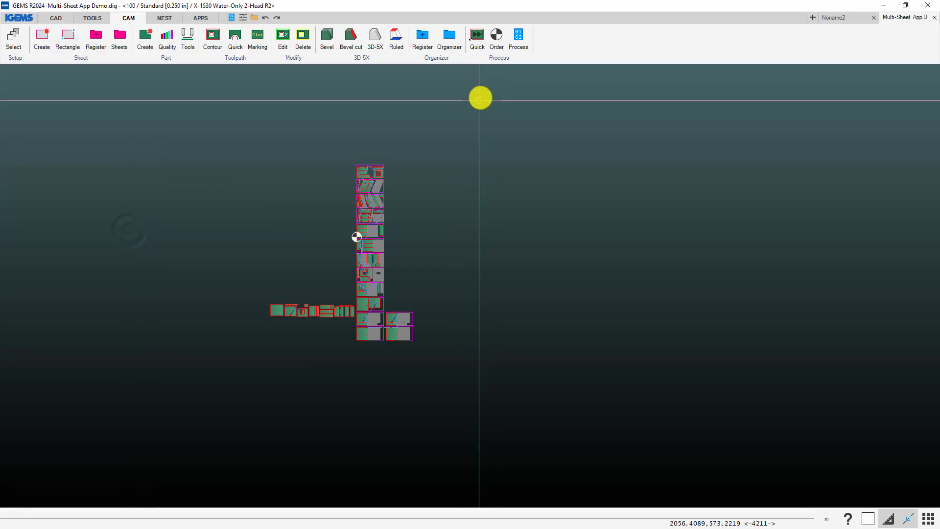
# - Process the combined cut order with the default tool options and save the NC file as Multi-Sheet App Demo.CNC in Downloads
pyautogui.scroll(2, 479, 98)
pyautogui.click(523, 33)
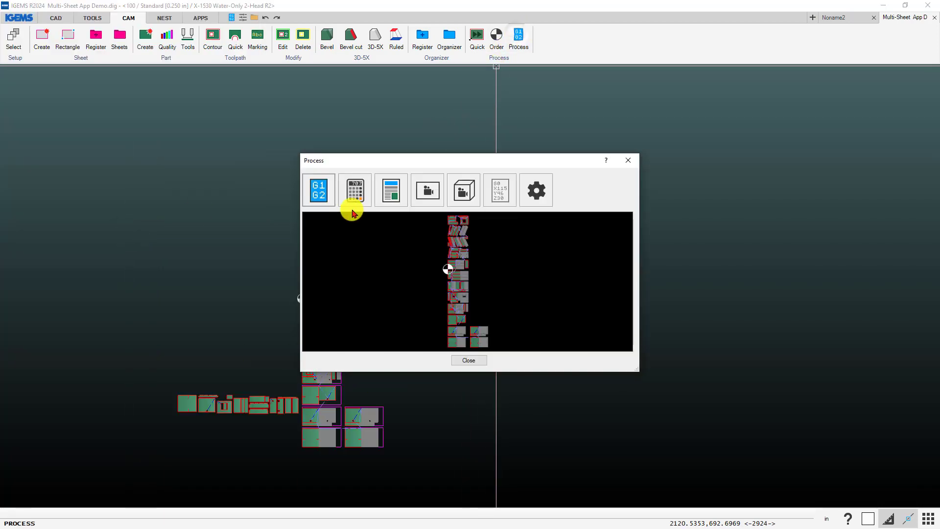
pyautogui.click(327, 198)
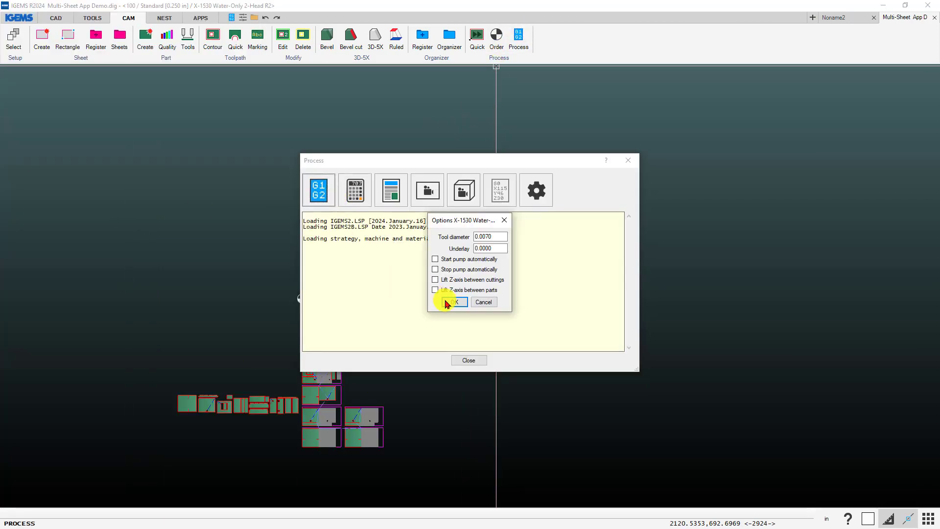
pyautogui.click(453, 303)
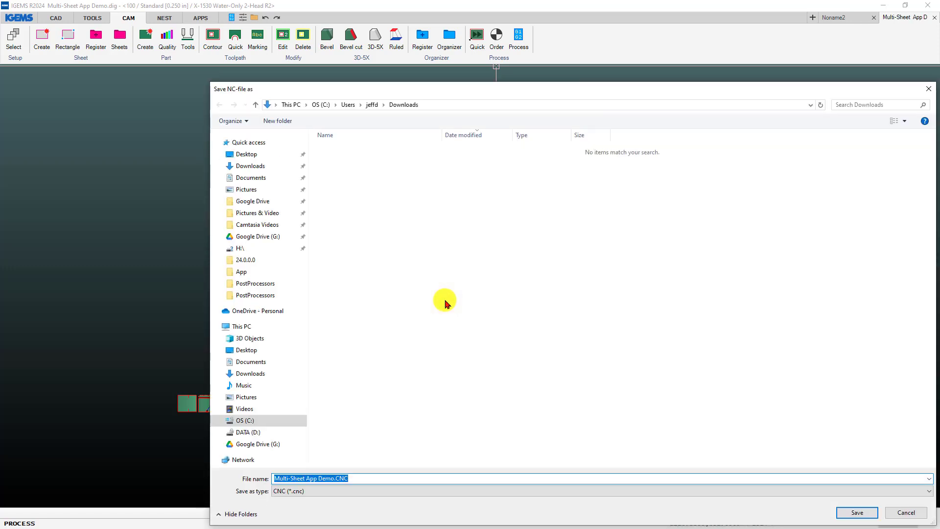
pyautogui.click(856, 512)
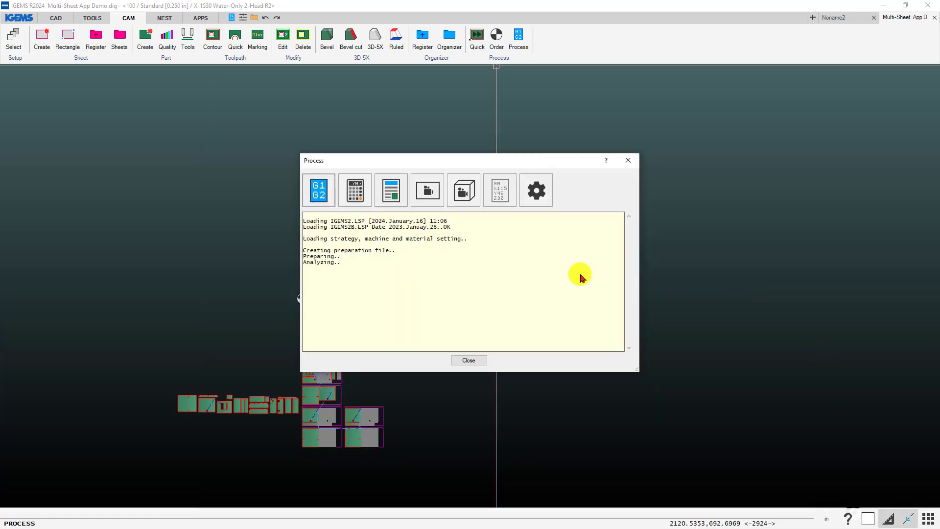
# - Accept the postprocessing info, continue despite the maximum cross beam travel warning, and close the Process window
pyautogui.click(447, 416)
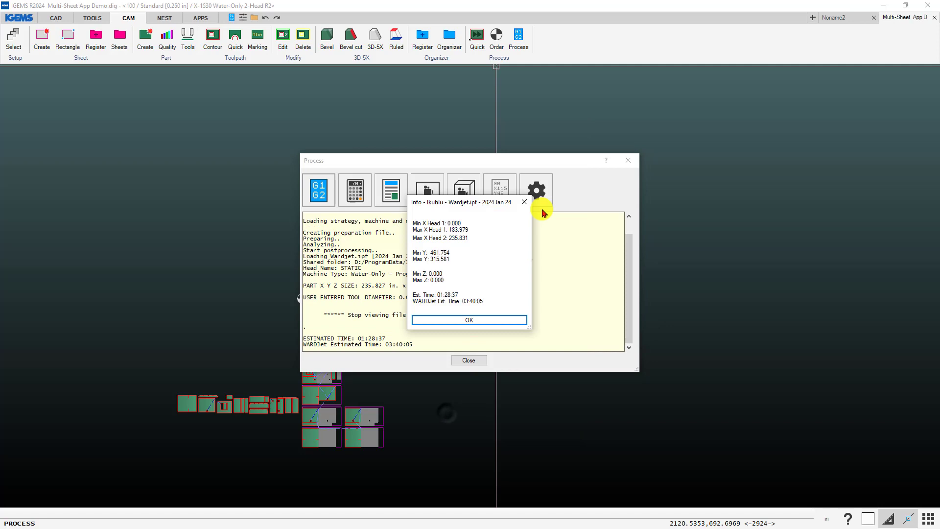
pyautogui.click(466, 320)
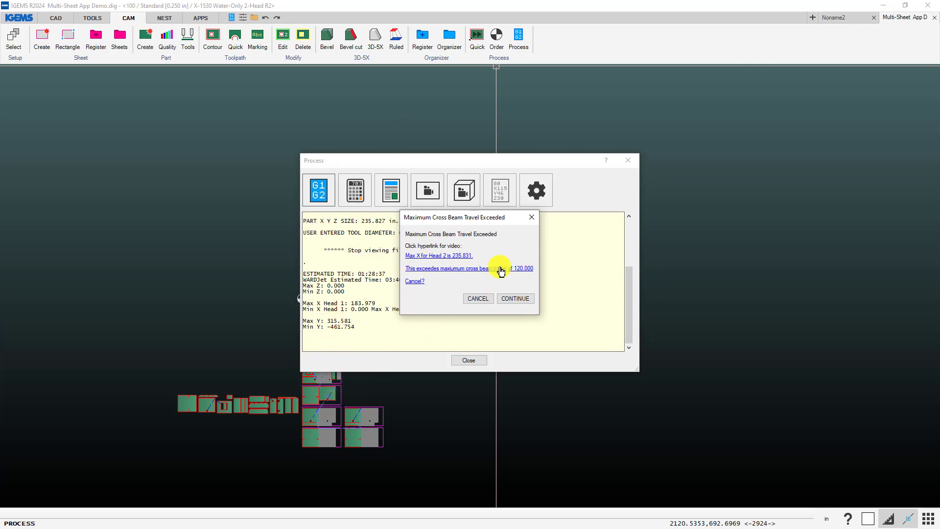
pyautogui.click(511, 300)
pyautogui.click(512, 298)
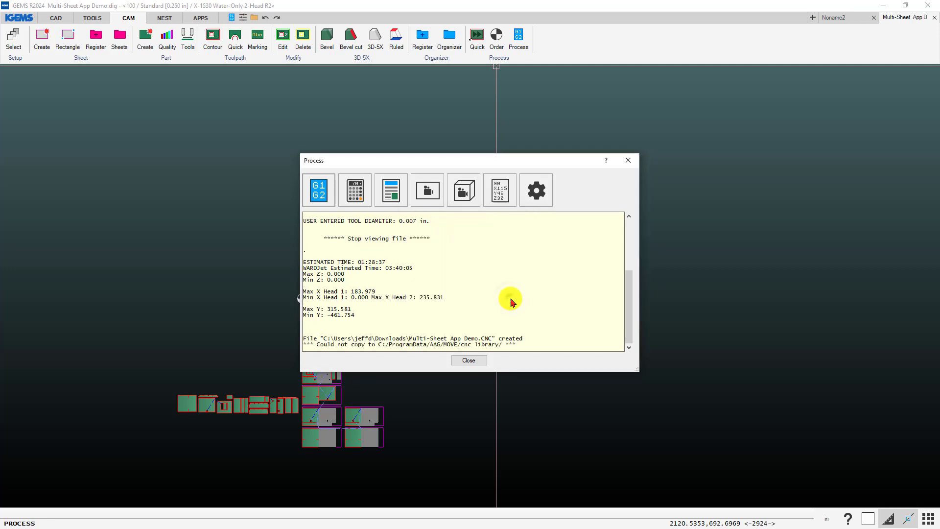
pyautogui.click(468, 361)
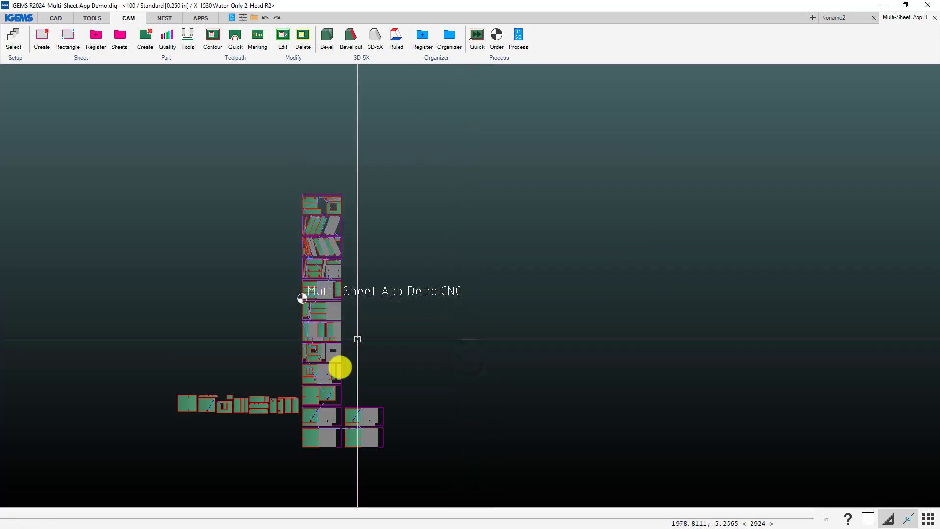
# - Start the Multi-Sheet app and pick a nested sheet to set the sheet size to 120 by 60
pyautogui.click(200, 18)
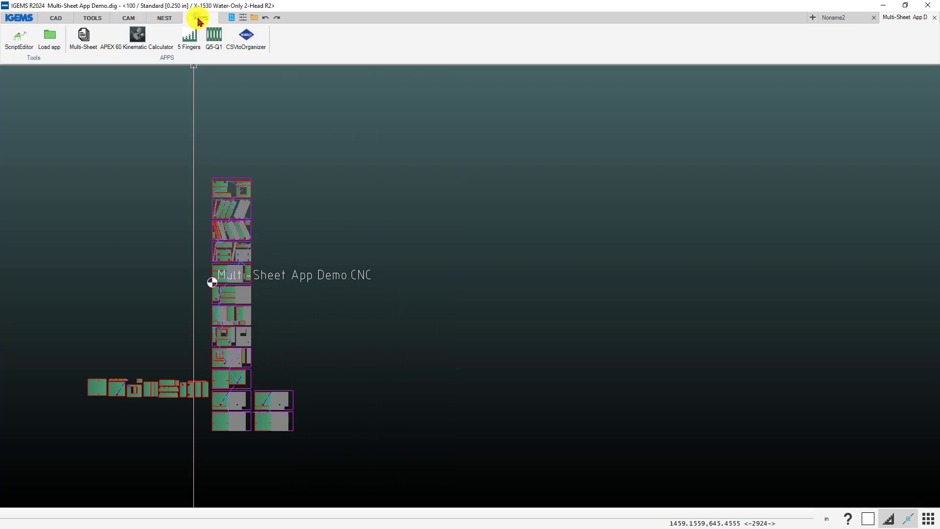
pyautogui.click(82, 37)
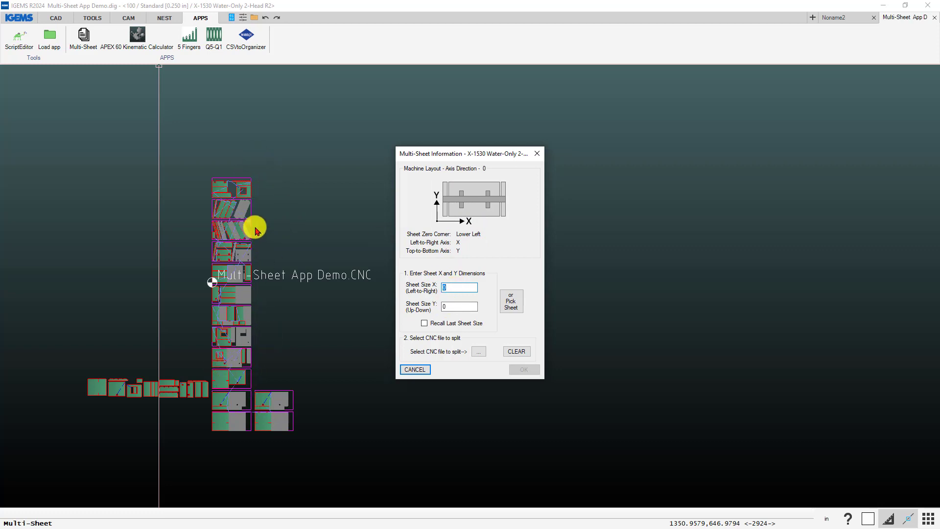
pyautogui.click(510, 307)
pyautogui.scroll(2, 250, 208)
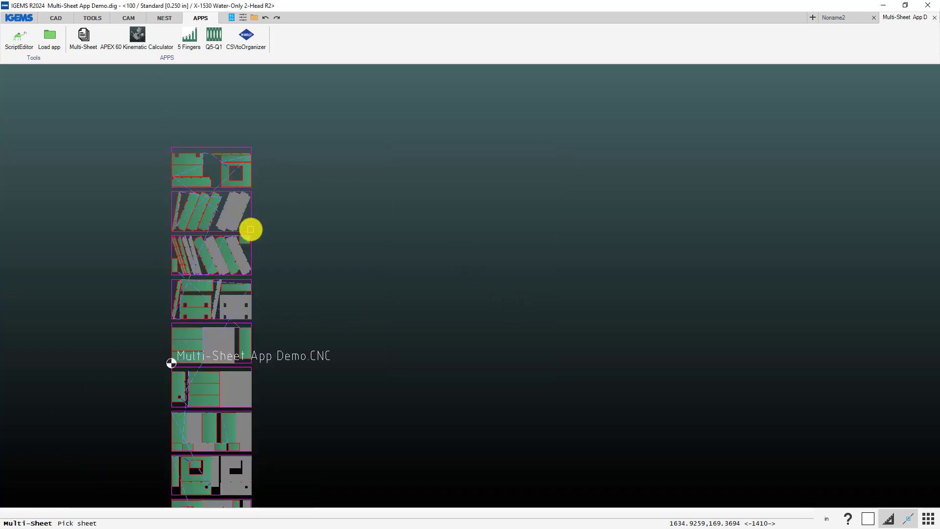
pyautogui.click(250, 227)
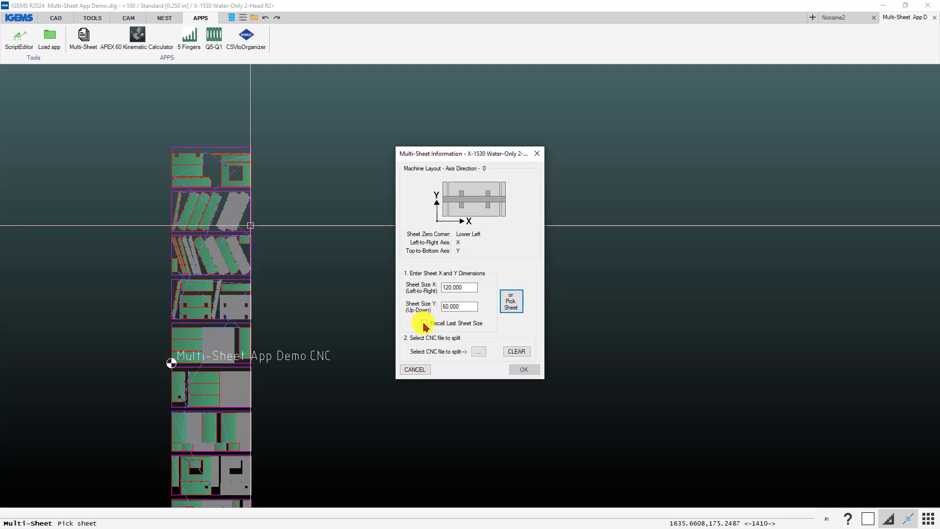
# - Select Multi-Sheet App Demo.CNC as the CNC file and split it into separate sheet files
pyautogui.click(478, 352)
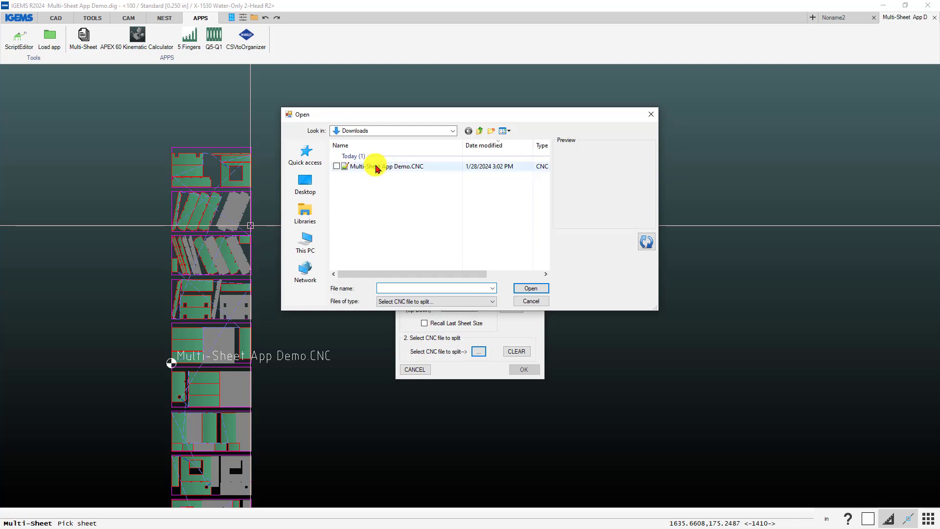
pyautogui.doubleClick(375, 167)
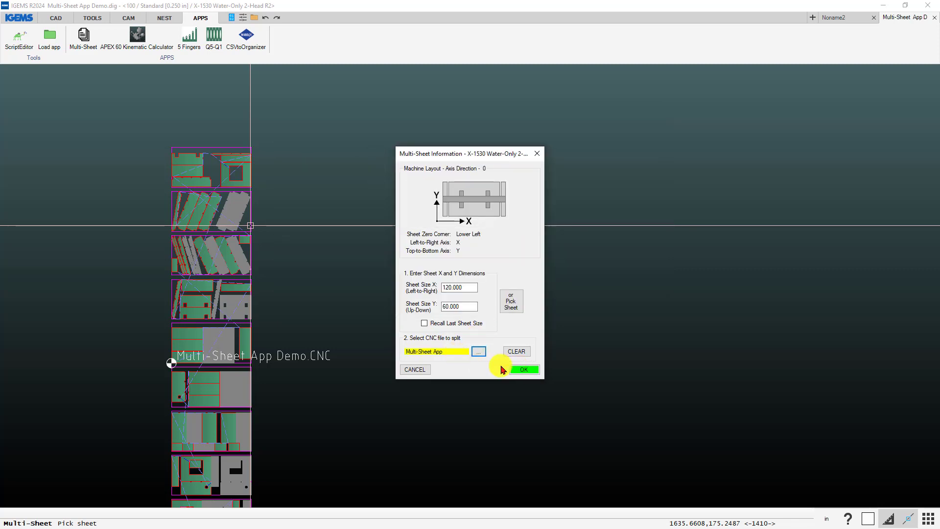
pyautogui.click(515, 370)
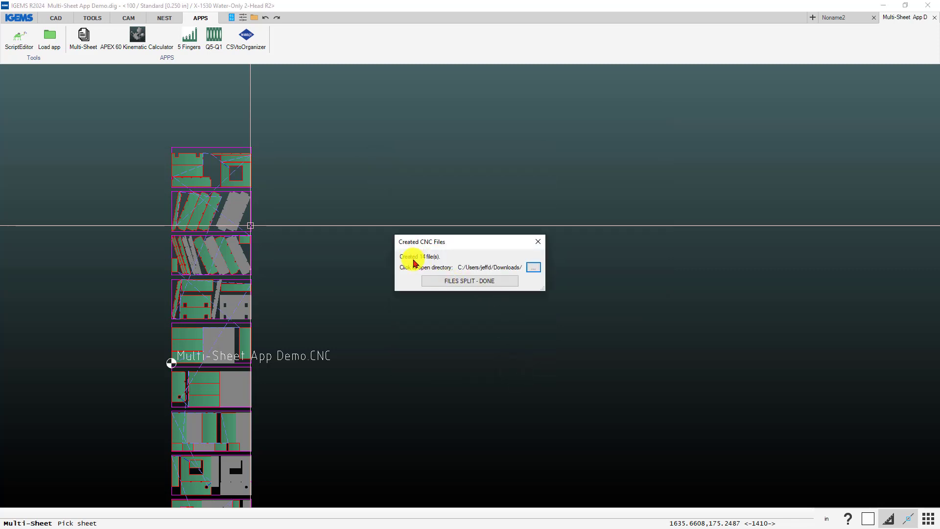
pyautogui.scroll(-3, 391, 268)
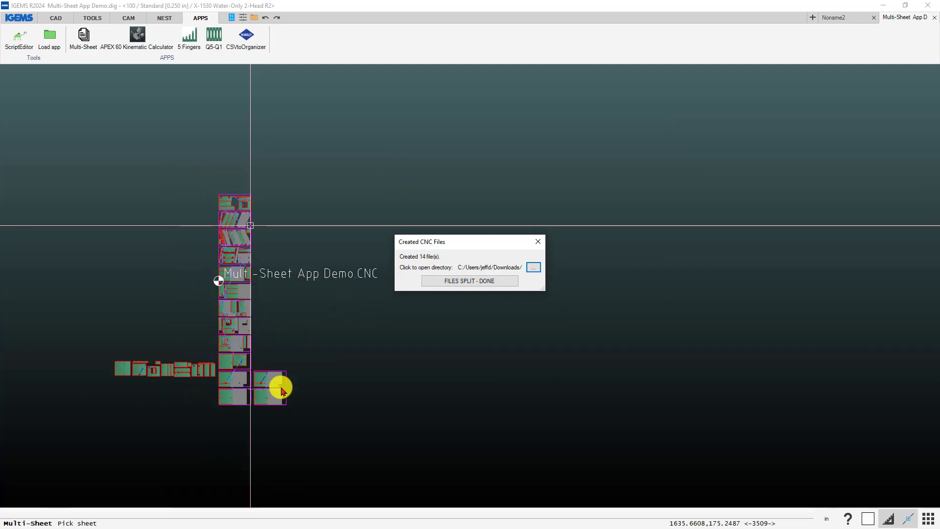
# - Show the output directory and open Multi-Sheet App Demo.CNC, Multi-Sheet App Demo-1.cnc and Multi-Sheet App Demo-2.cnc in Notepad++
pyautogui.click(534, 269)
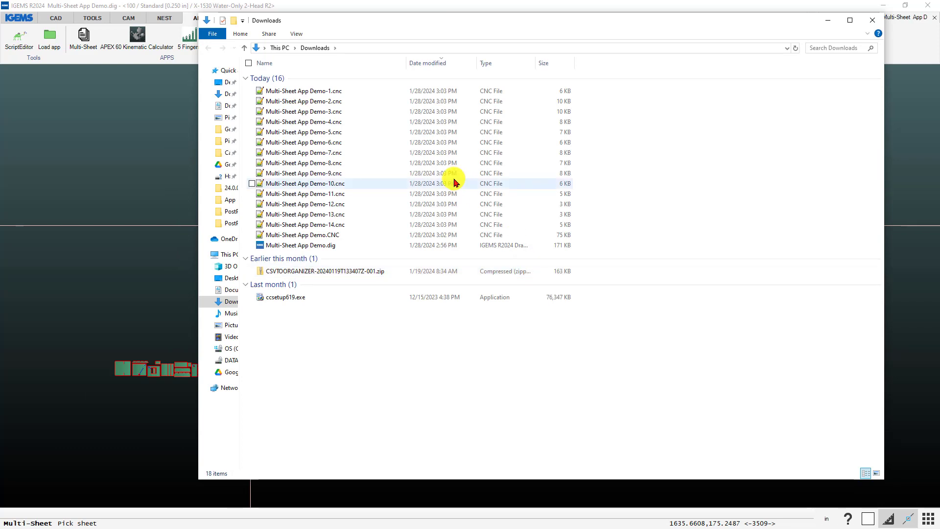
pyautogui.click(318, 239)
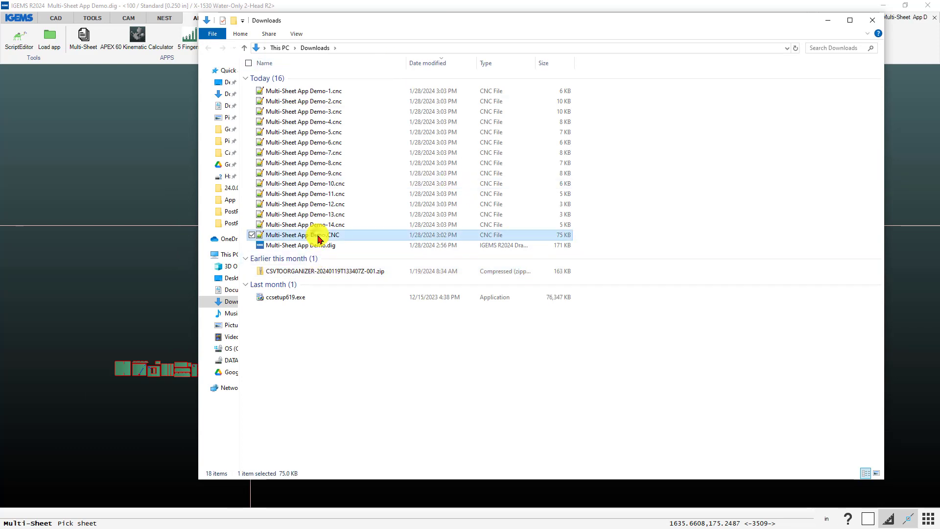
pyautogui.keyDown('ctrl'); pyautogui.click(327, 92); pyautogui.keyUp('ctrl')
pyautogui.keyDown('ctrl'); pyautogui.click(325, 101); pyautogui.keyUp('ctrl')
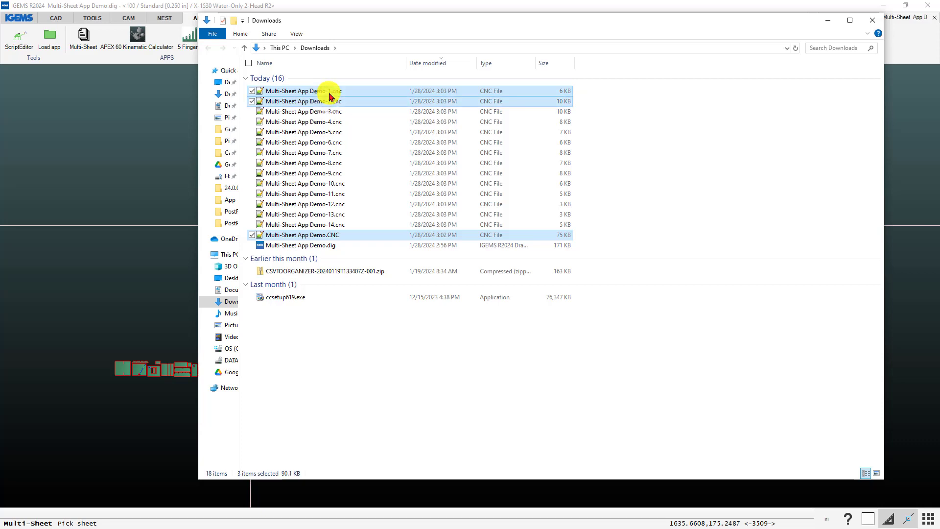
pyautogui.rightClick(327, 95)
pyautogui.click(284, 111)
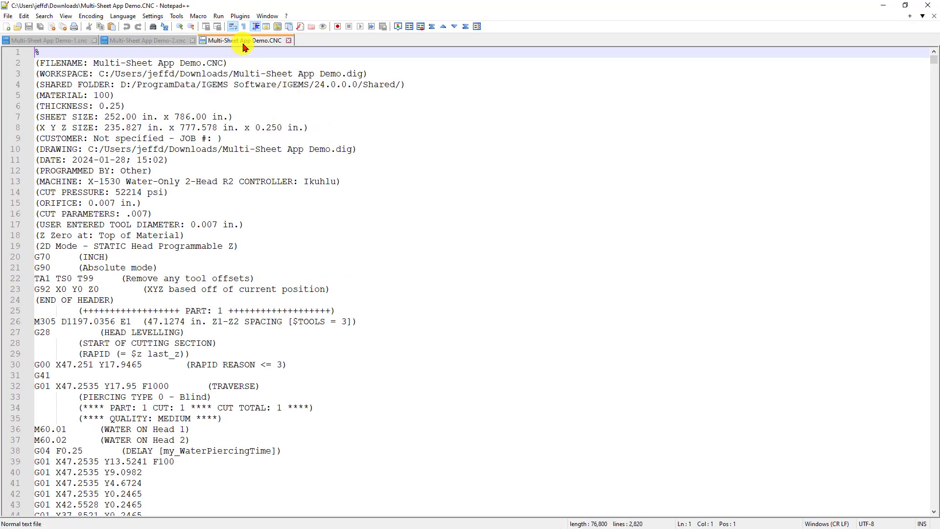
# - Look through the beginning of the combined Multi-Sheet App Demo.CNC program and return to its first line
pyautogui.scroll(-5, 587, 118)
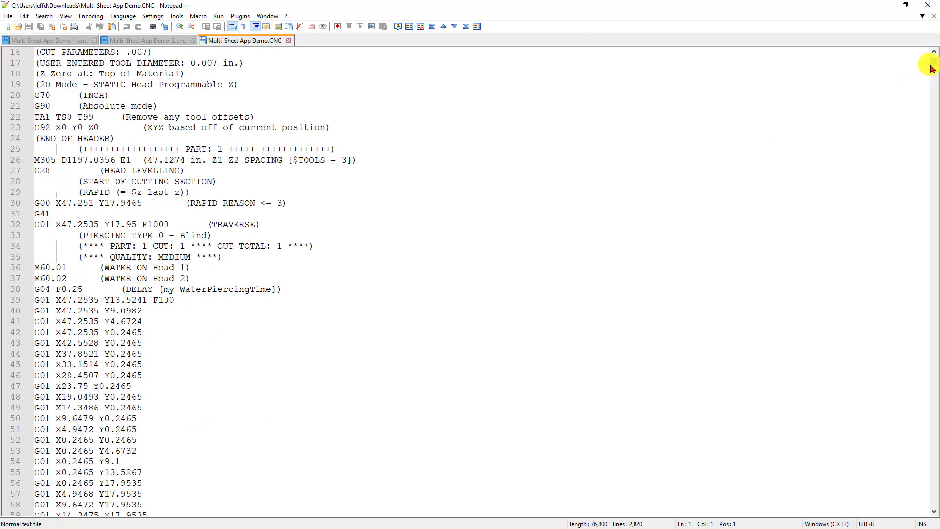
pyautogui.click(935, 84)
pyautogui.moveTo(935, 83); pyautogui.dragTo(933, 54)
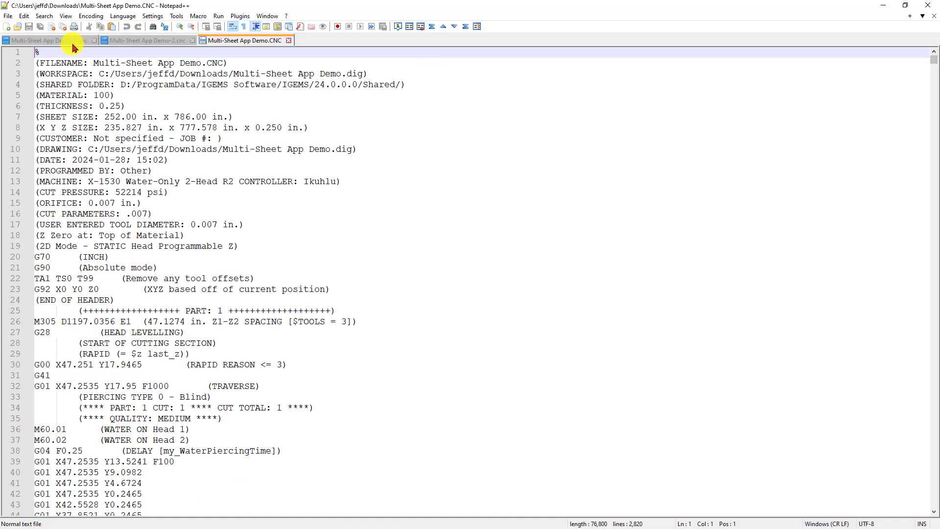
# - Review Multi-Sheet App Demo-1.cnc through to its end and highlight the M305 head spacing line under part 5
pyautogui.click(54, 44)
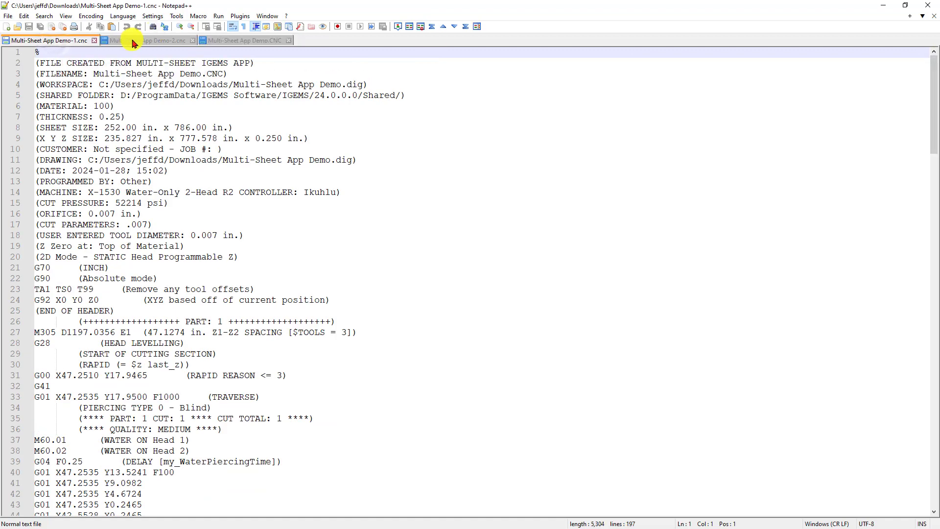
pyautogui.scroll(-4, 122, 171)
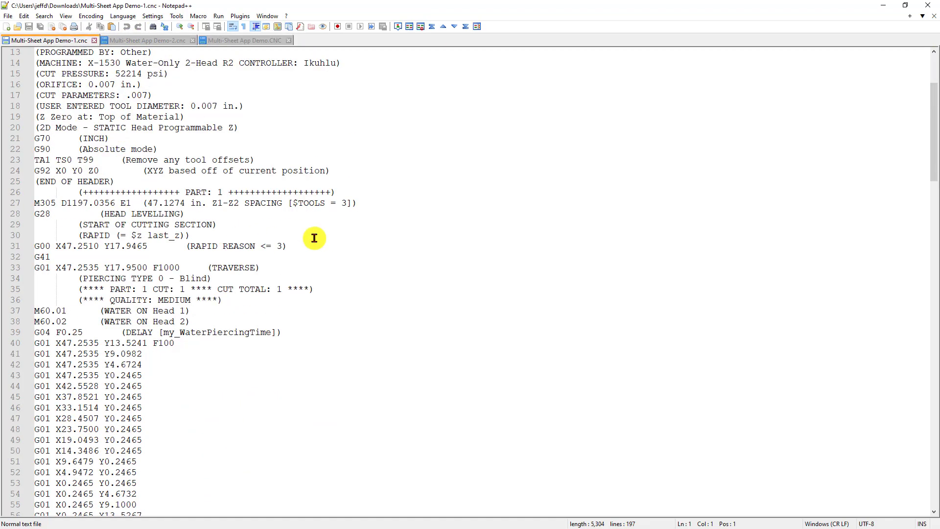
pyautogui.moveTo(936, 101); pyautogui.dragTo(936, 443)
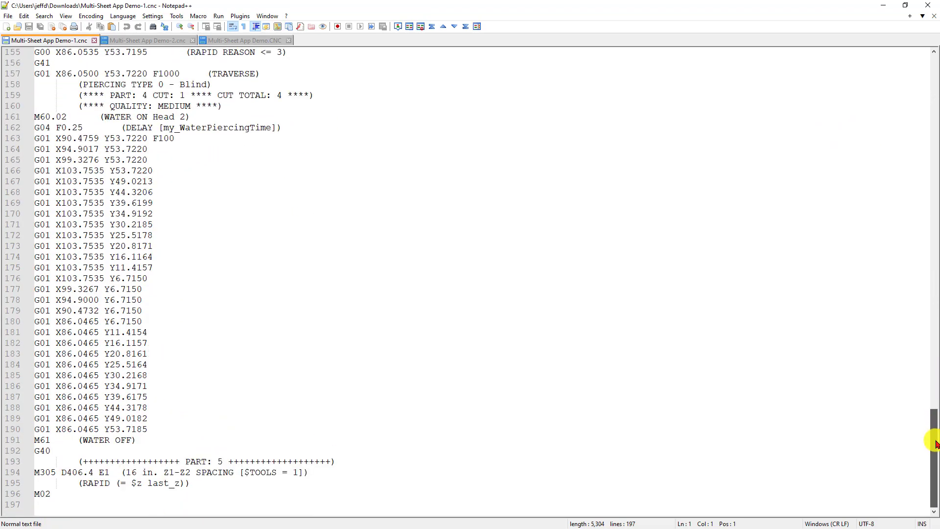
pyautogui.click(93, 472)
pyautogui.moveTo(34, 472); pyautogui.dragTo(312, 477)
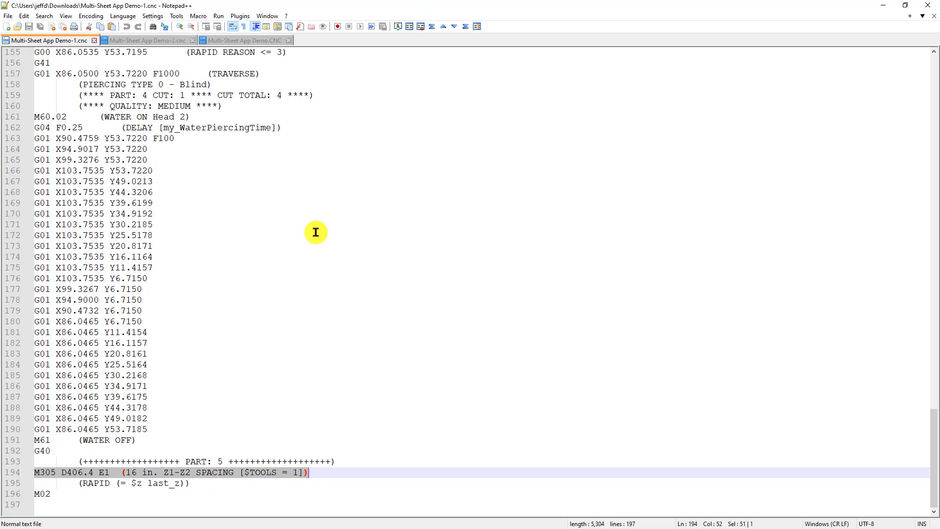
# - Examine the start of Multi-Sheet App Demo-2.cnc and highlight the M305 head spacing line after the header
pyautogui.click(167, 43)
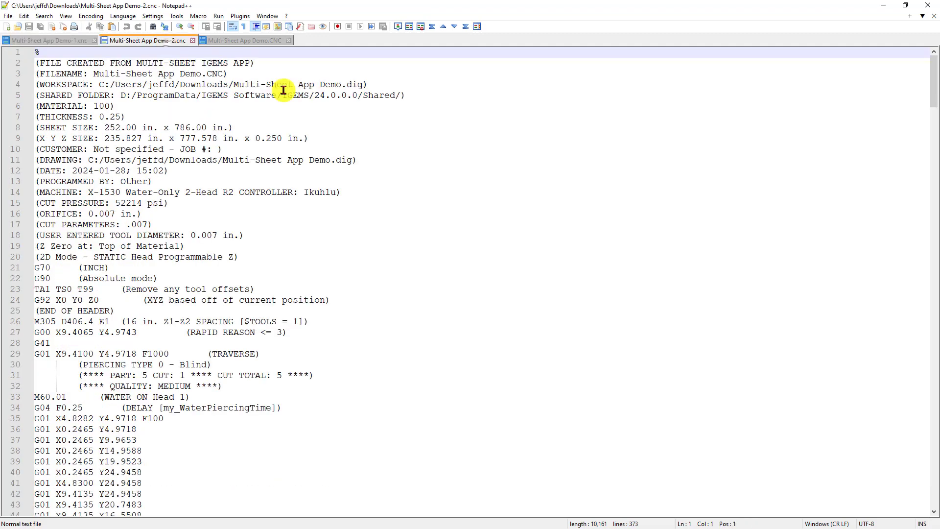
pyautogui.moveTo(936, 64)
pyautogui.mouseDown()
pyautogui.moveTo(935, 75)
pyautogui.moveTo(933, 62)
pyautogui.mouseUp()
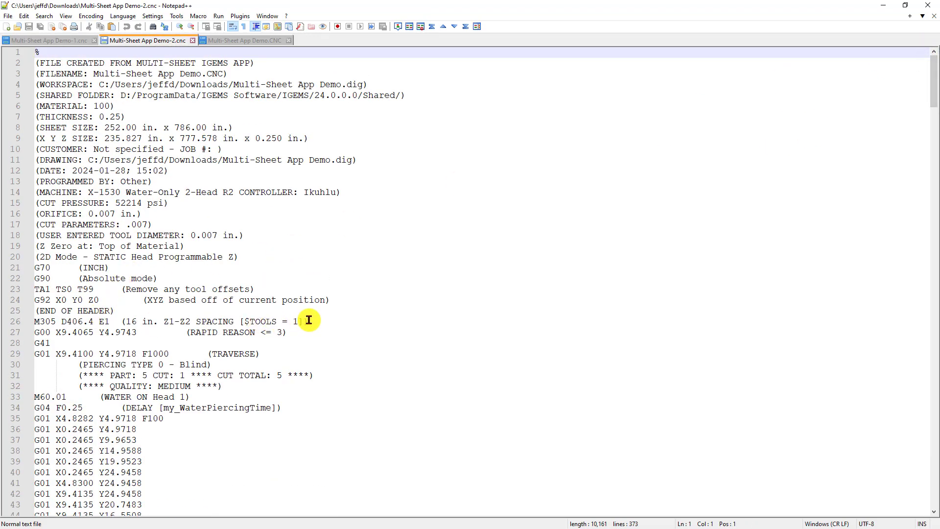
pyautogui.moveTo(315, 321); pyautogui.dragTo(14, 326)
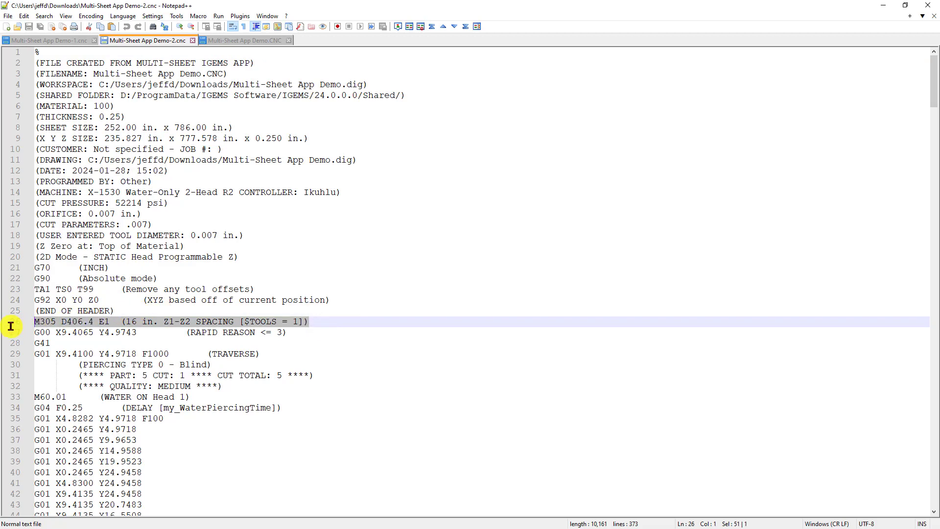
pyautogui.click(135, 333)
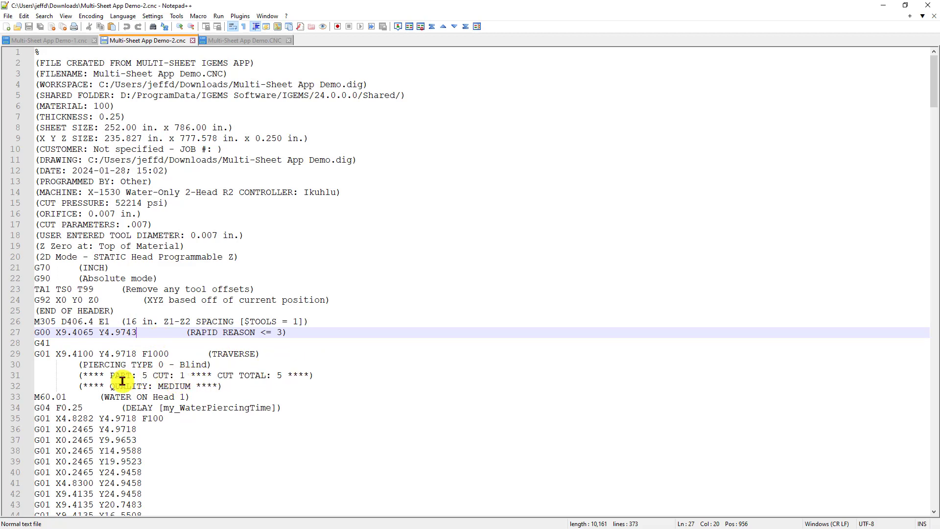
# - Select "PART: 5 CUT: 1" in Multi-Sheet App Demo-2.cnc and find the same text in Multi-Sheet App Demo.CNC
pyautogui.moveTo(109, 374); pyautogui.dragTo(186, 372)
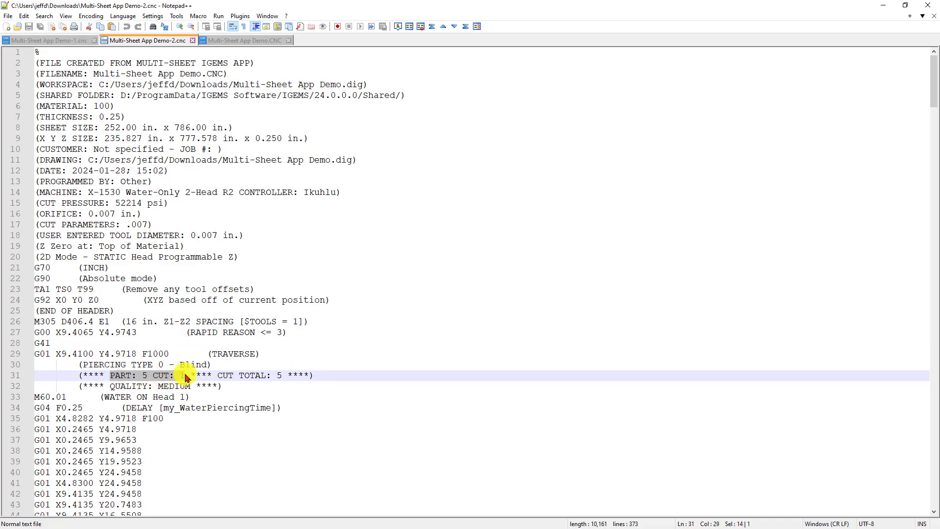
pyautogui.click(256, 40)
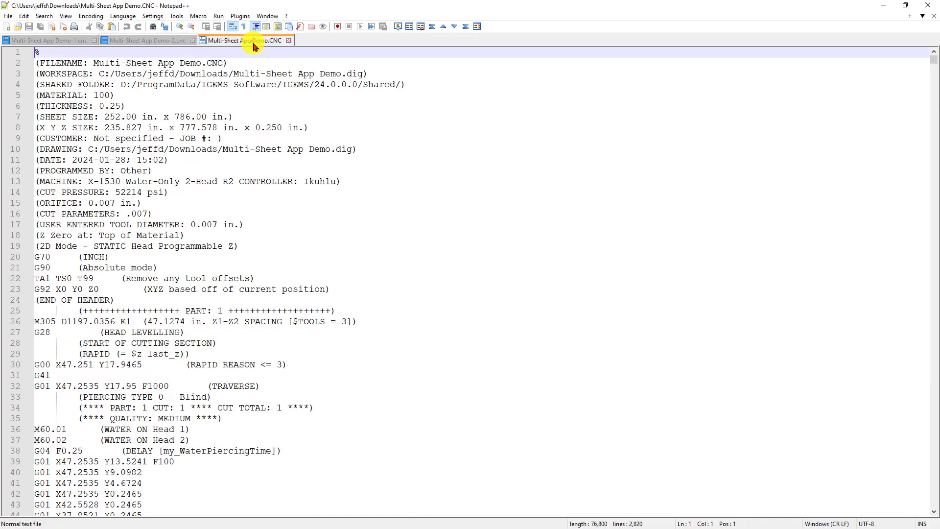
pyautogui.hotkey('ctrl', 'f')
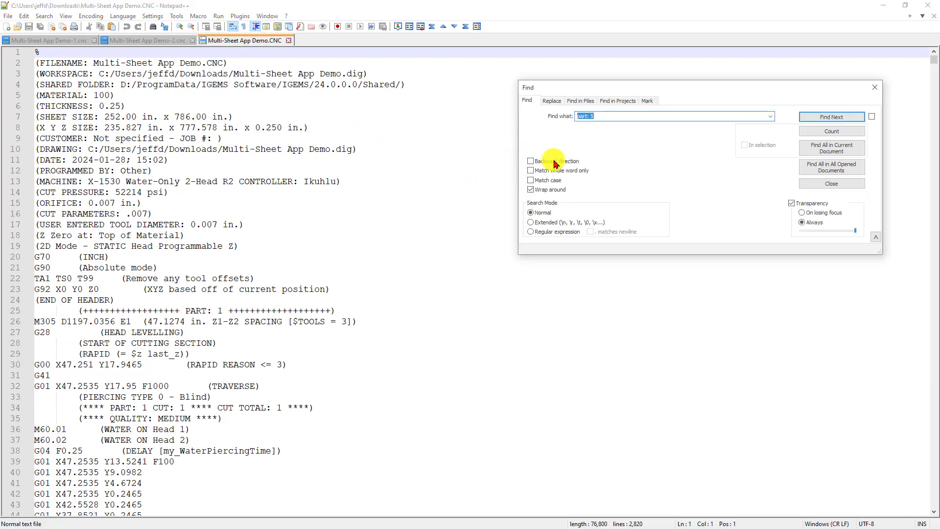
pyautogui.write('PART: 5 CUT: 1')
pyautogui.click(830, 118)
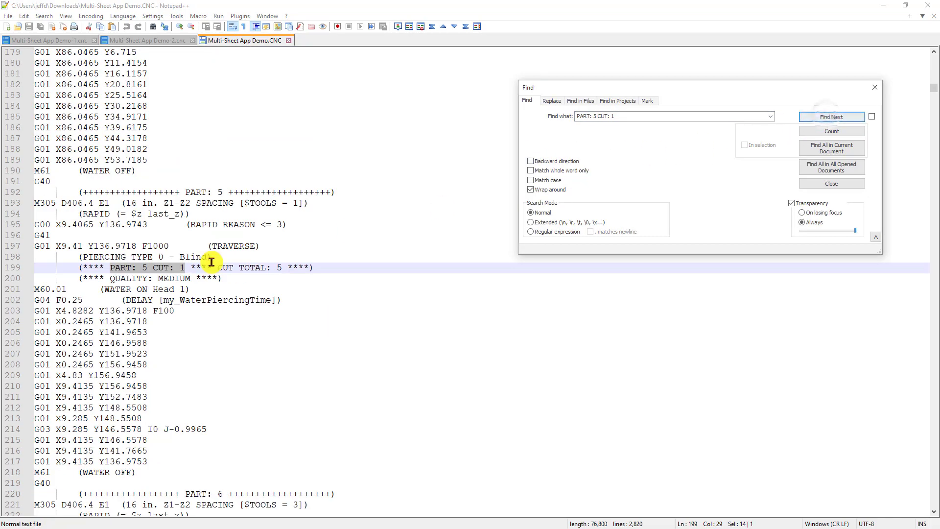
# - Compare the Y coordinate of part 5's G00 rapid move in Multi-Sheet App Demo.CNC and Multi-Sheet App Demo-2.cnc, and close the search window
pyautogui.click(167, 246)
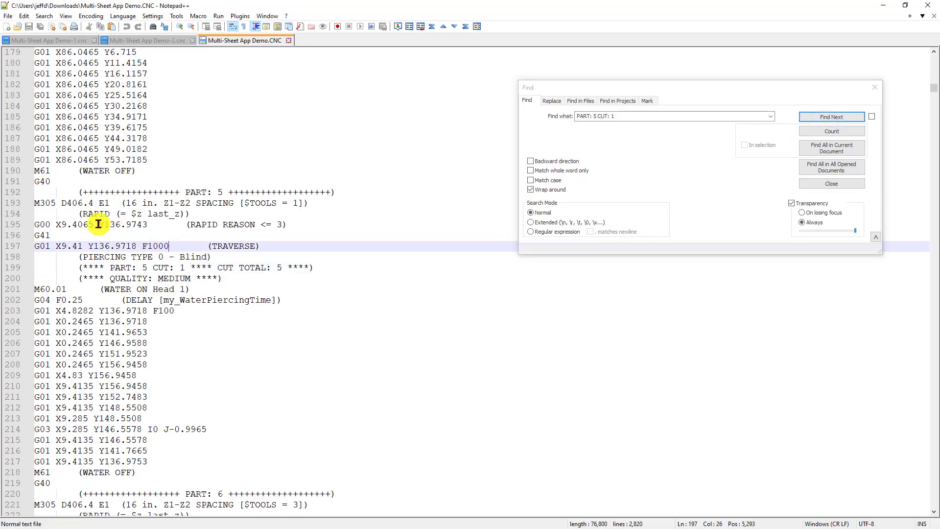
pyautogui.moveTo(98, 224); pyautogui.dragTo(138, 225)
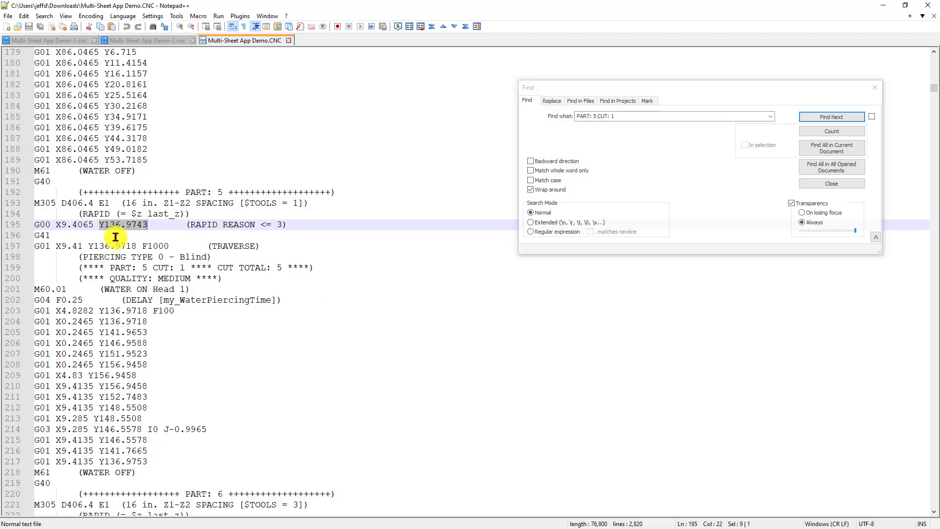
pyautogui.click(165, 42)
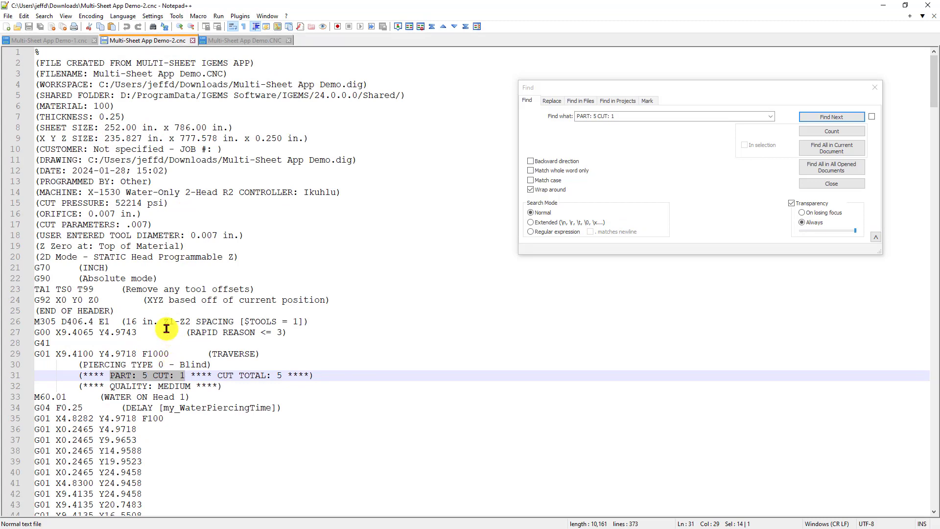
pyautogui.moveTo(98, 332); pyautogui.dragTo(136, 330)
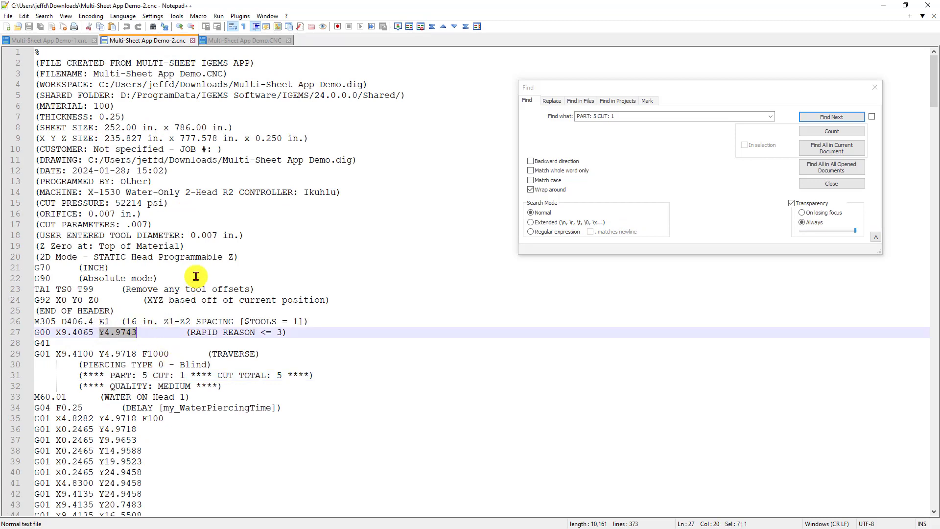
pyautogui.click(874, 87)
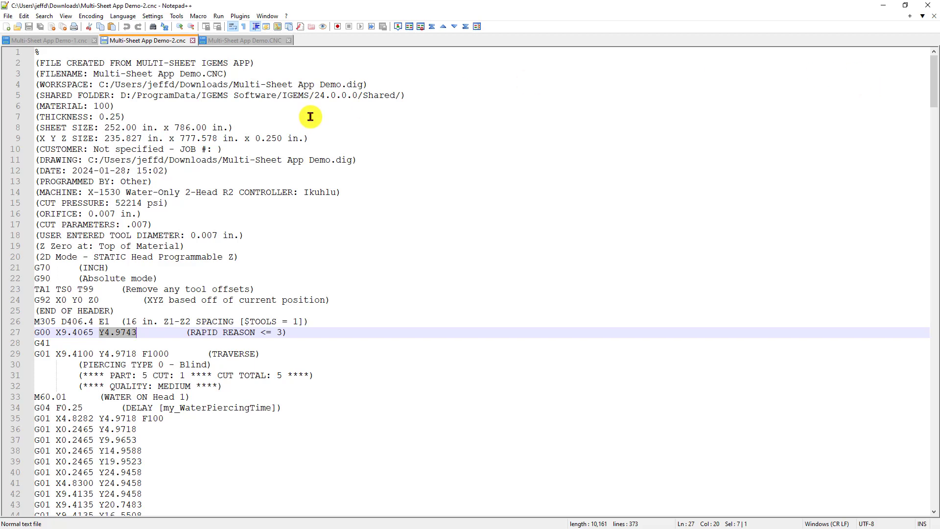